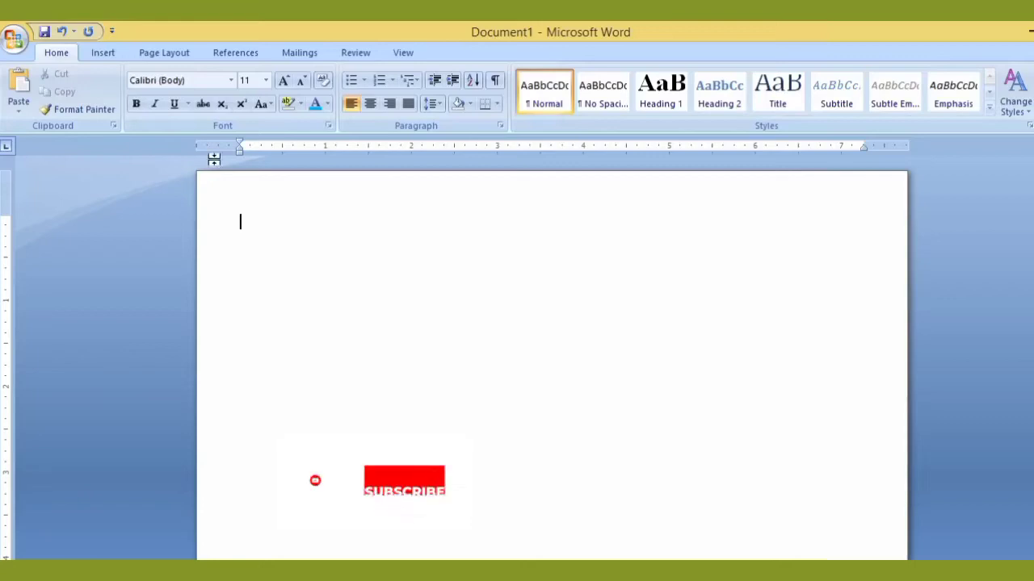
- Insert an orange-gradient WordArt reading 'STARS' in Impact 36
click(104, 52)
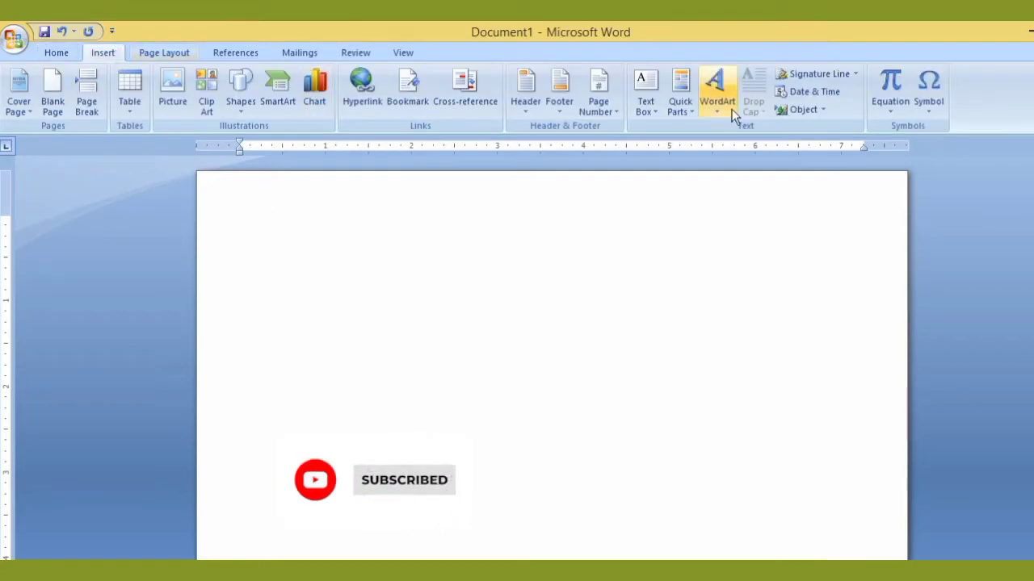
click(716, 90)
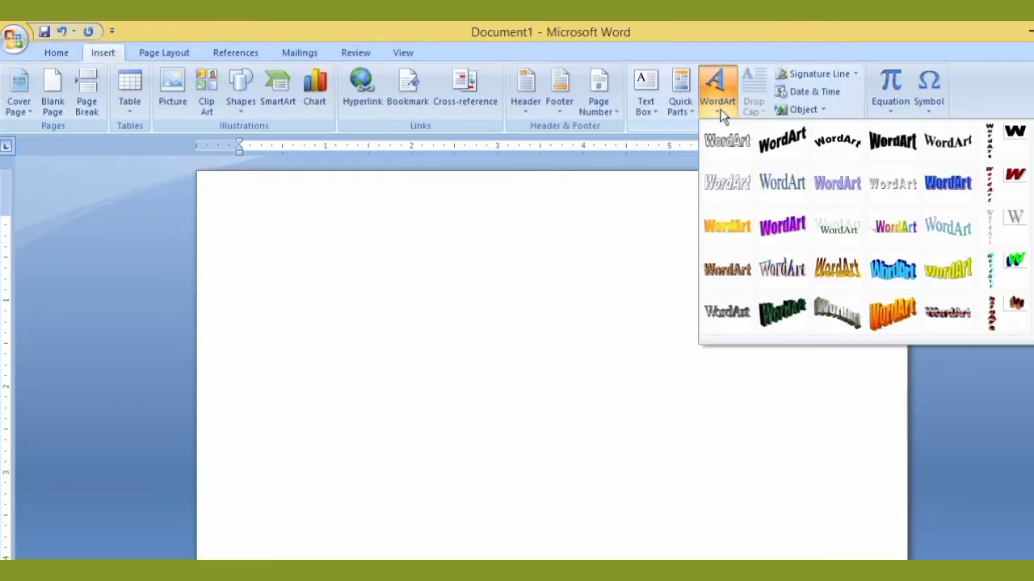
click(713, 229)
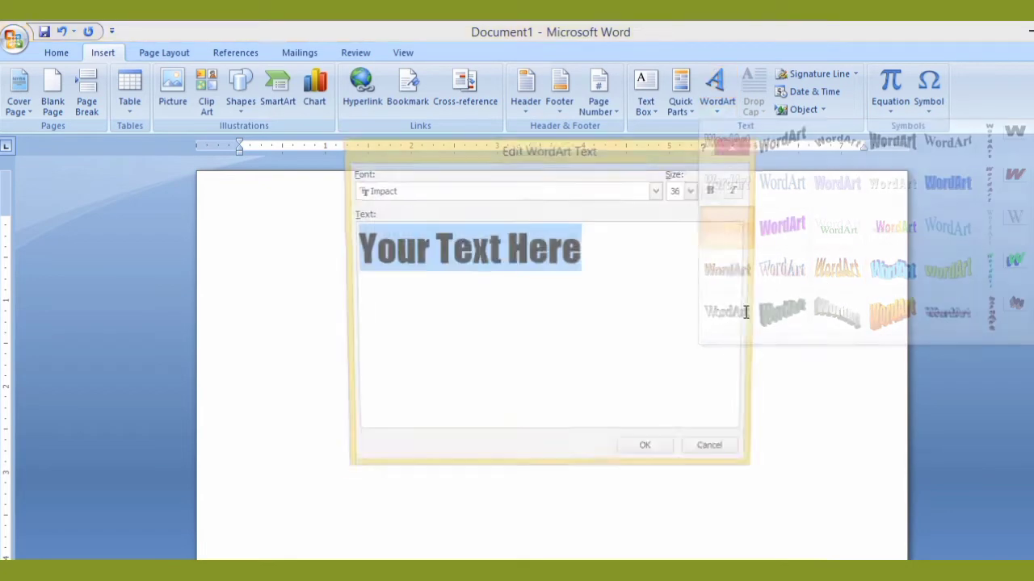
text(STARS)
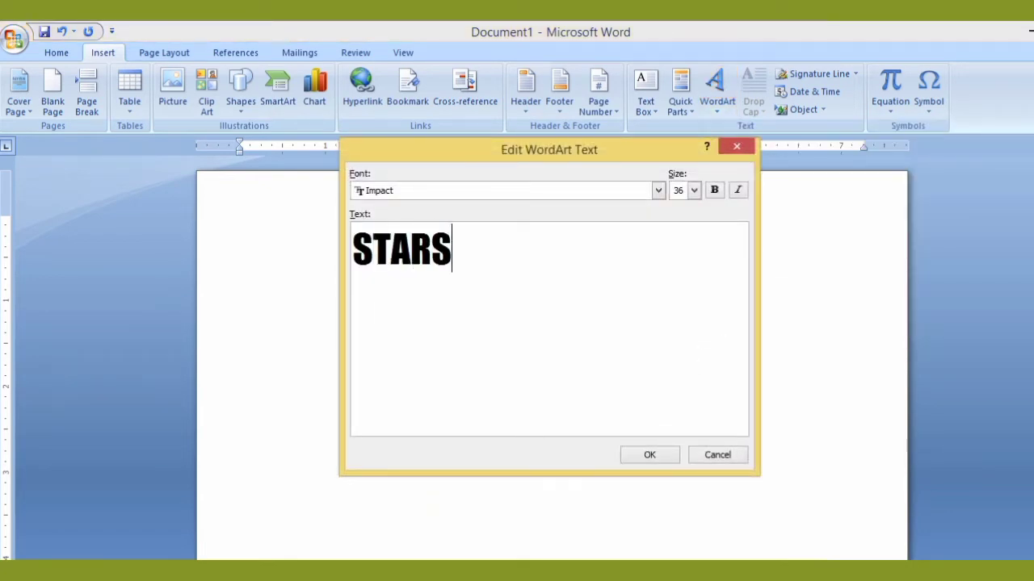
click(647, 455)
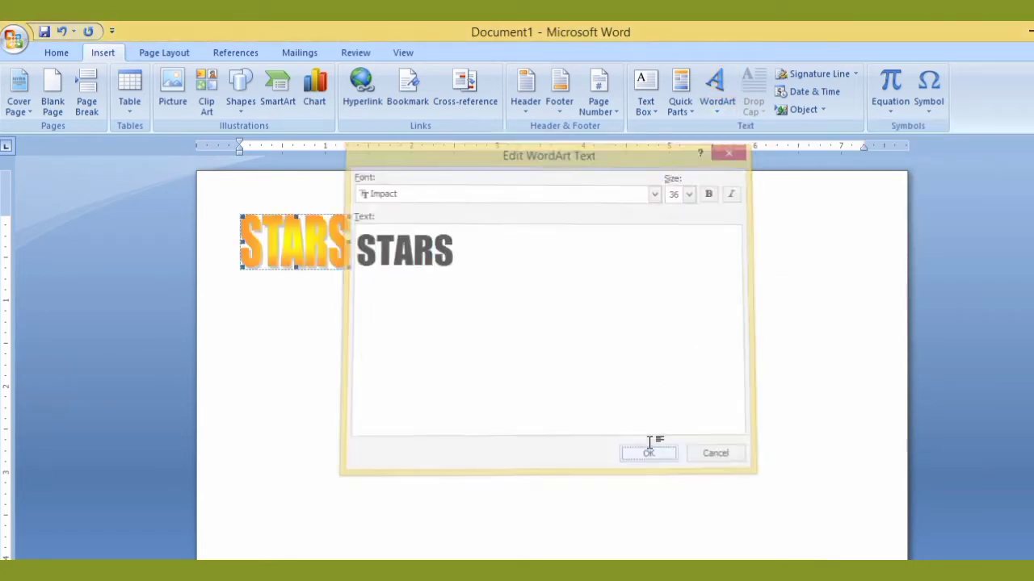
- Make the STARS WordArt float, move it near the page centre, and stretch it wider
click(899, 109)
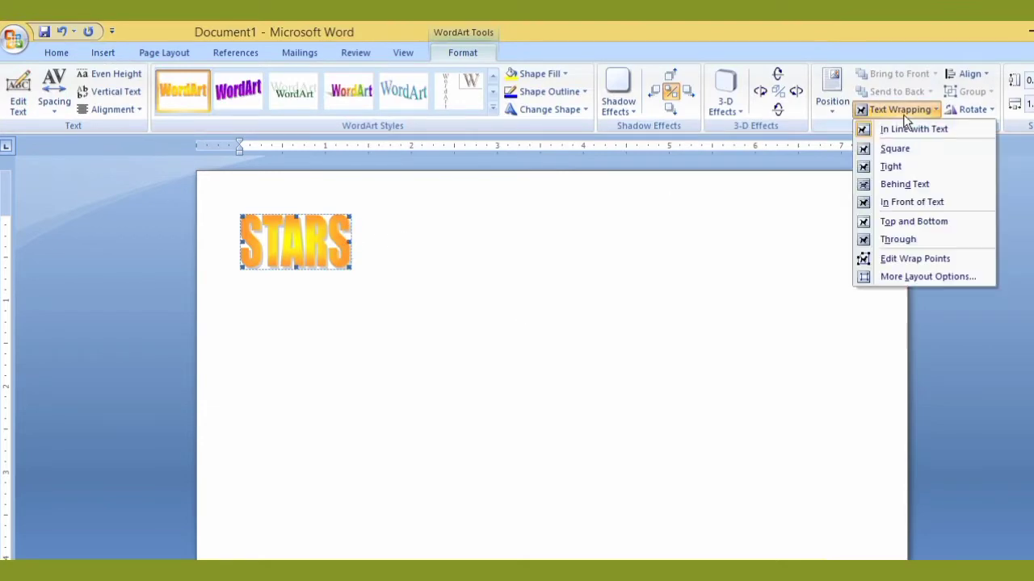
click(911, 202)
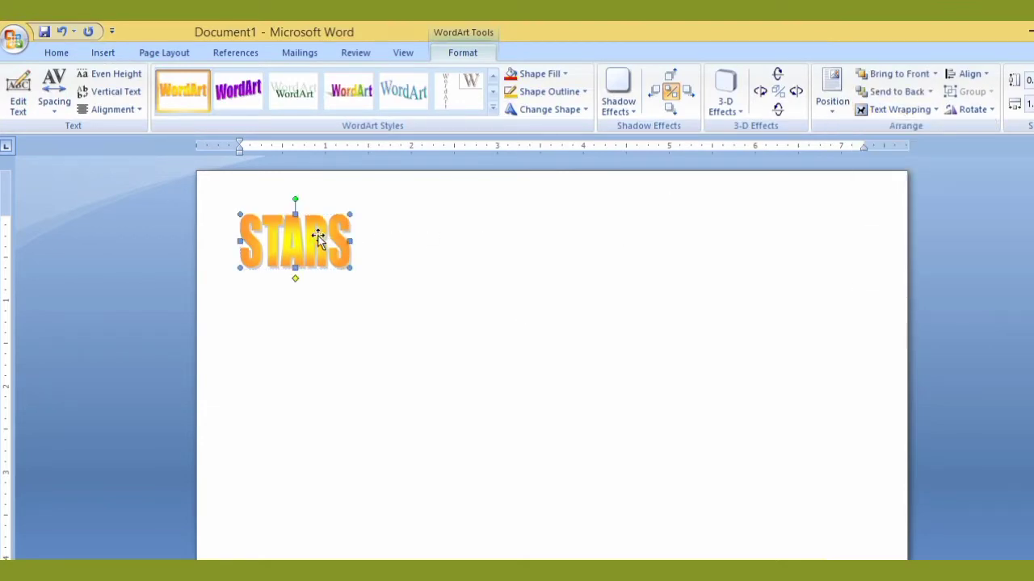
drag(478, 310, 612, 328)
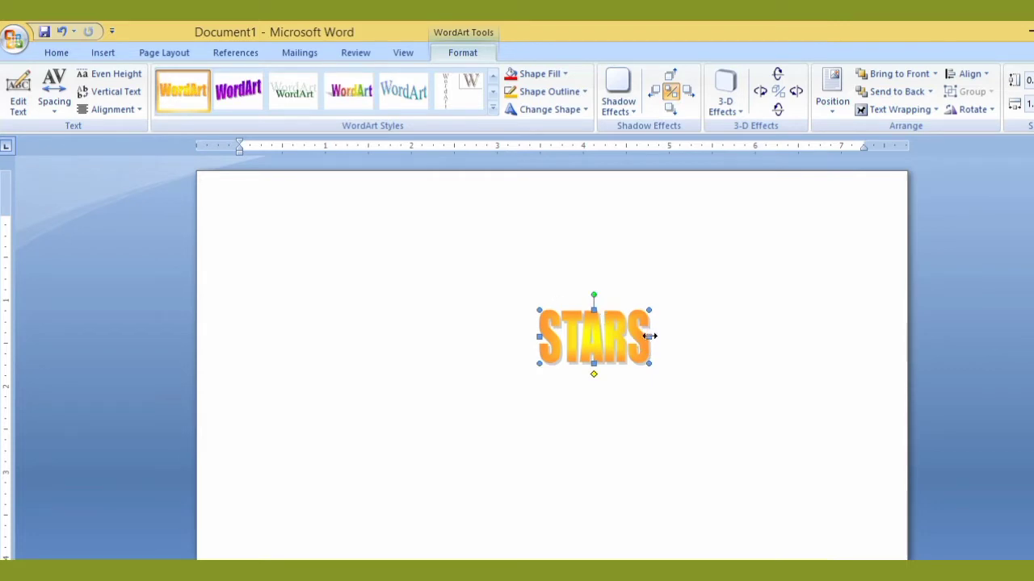
drag(648, 336, 701, 336)
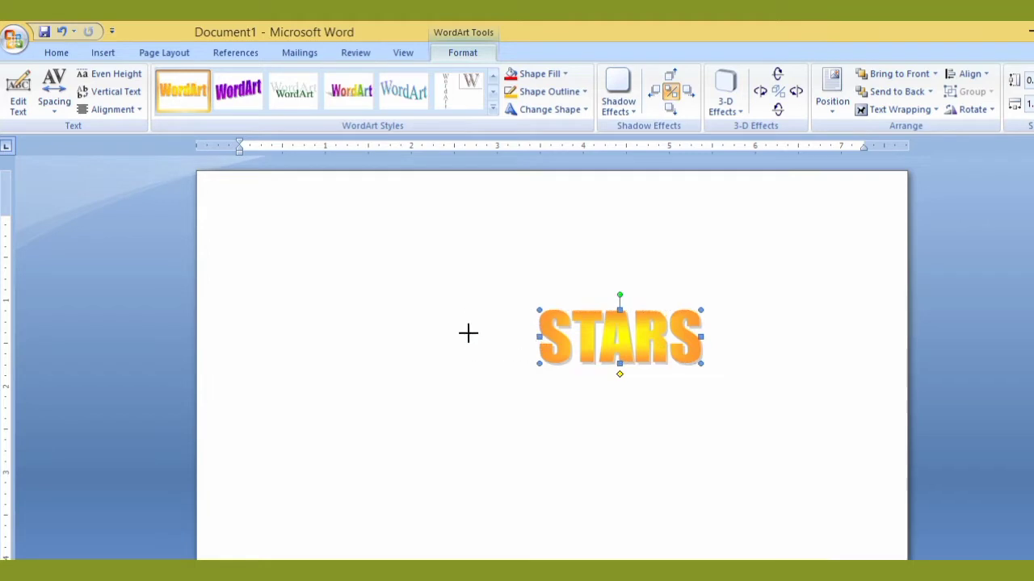
drag(538, 336, 466, 336)
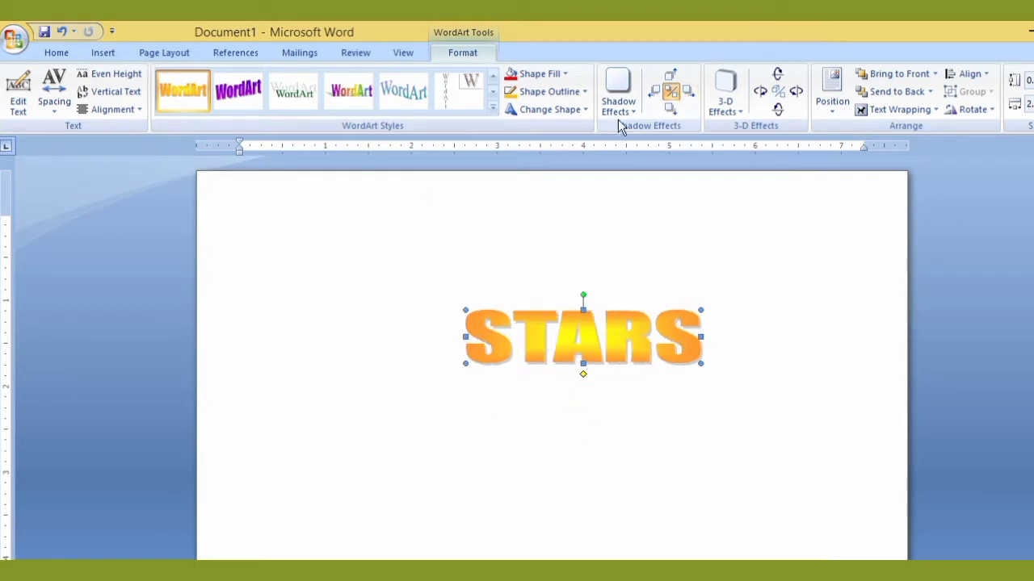
click(740, 113)
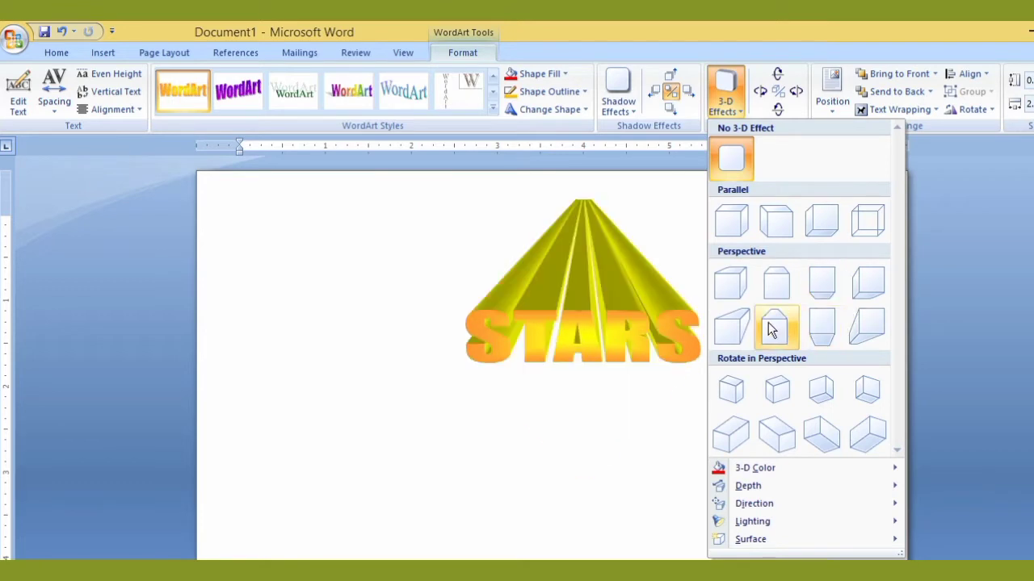
mouse_move(754, 468)
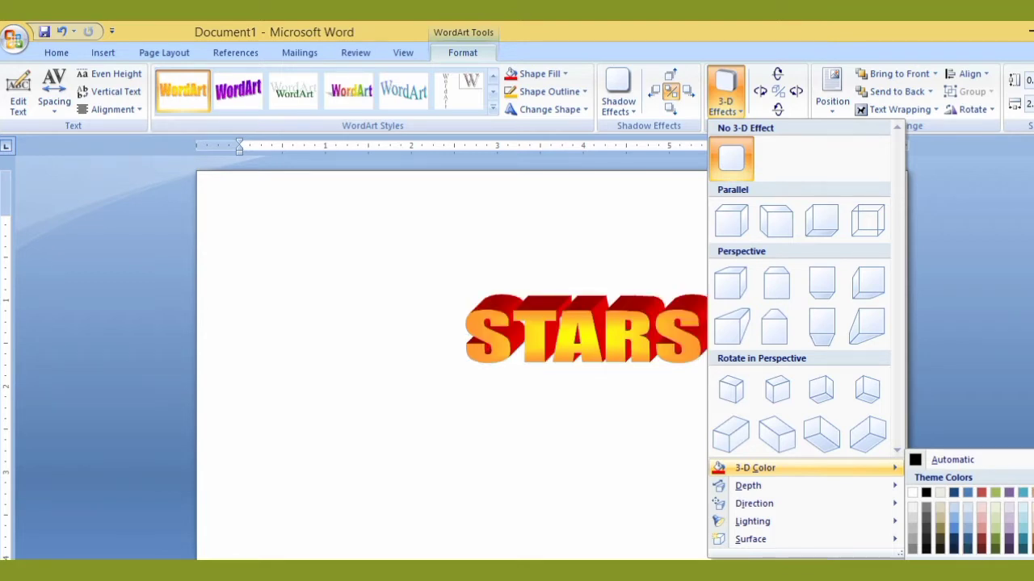
mouse_move(747, 485)
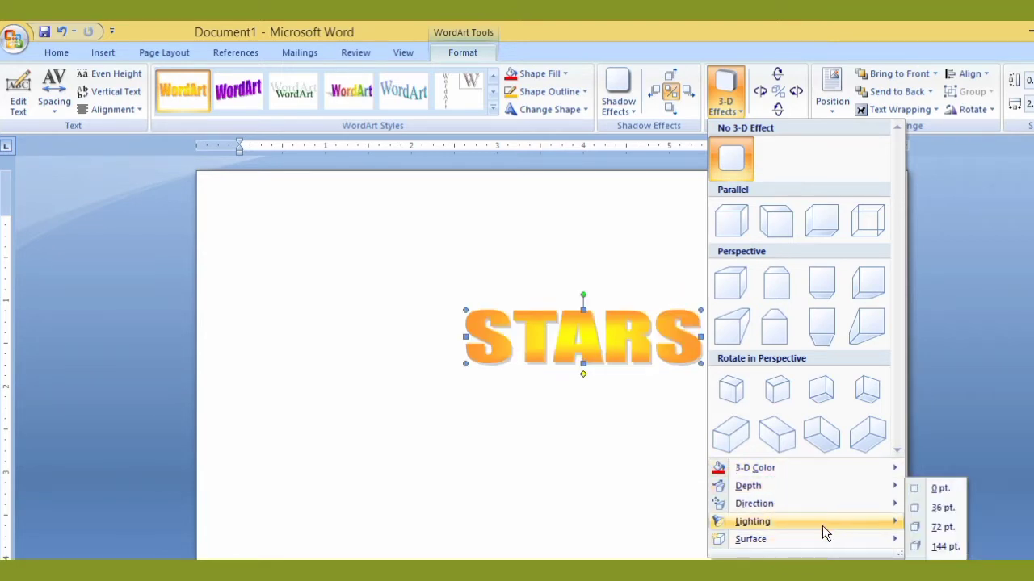
mouse_move(752, 520)
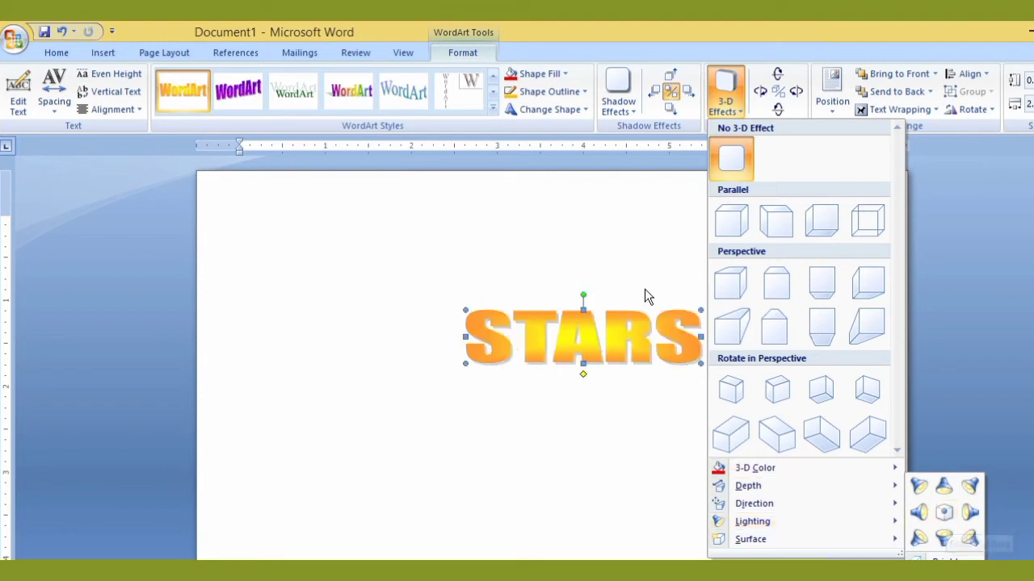
- Replace the orange gradient on the STARS lettering with a wood-grain texture fill
click(614, 242)
click(566, 75)
mouse_move(545, 287)
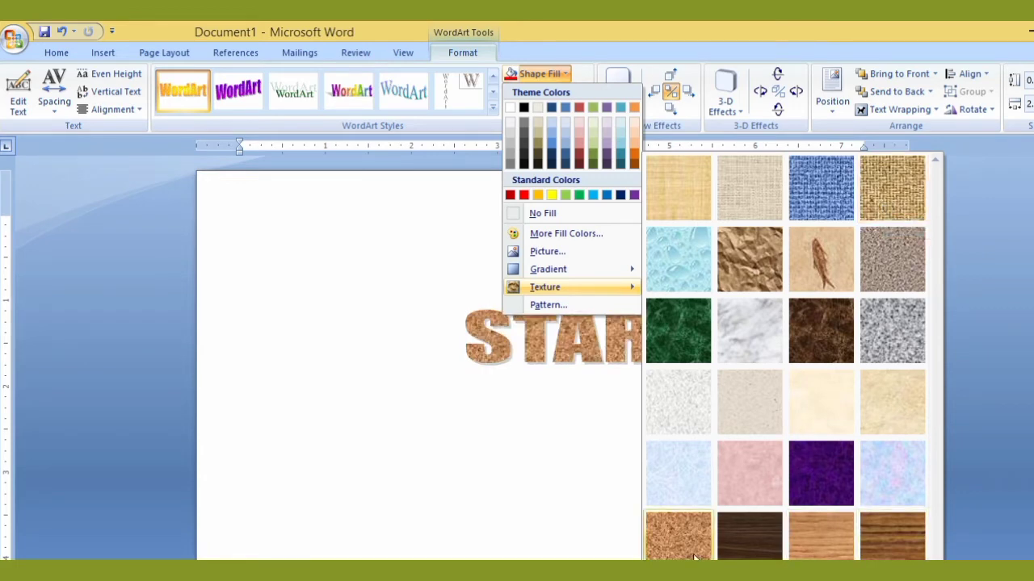
click(889, 539)
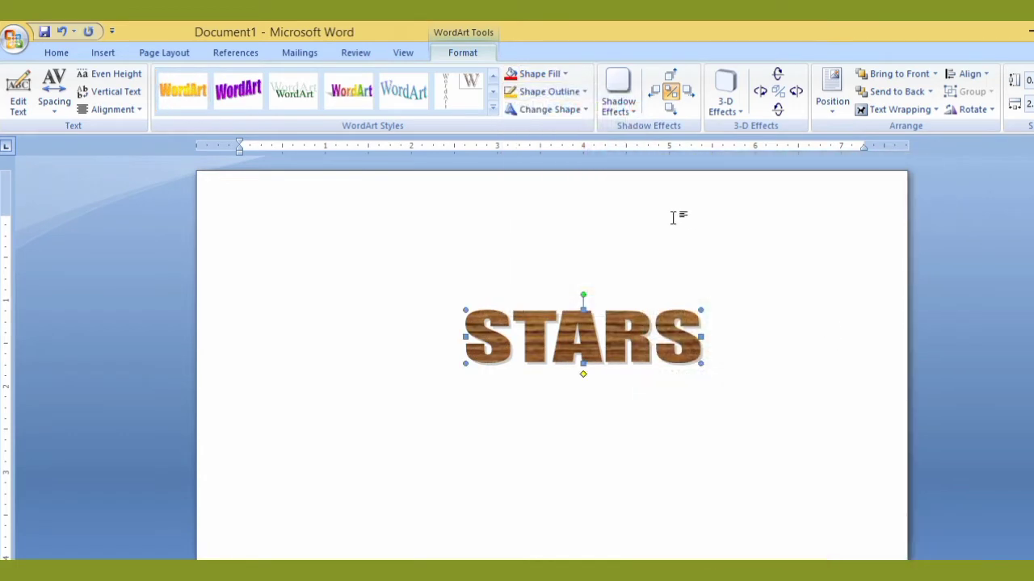
click(322, 215)
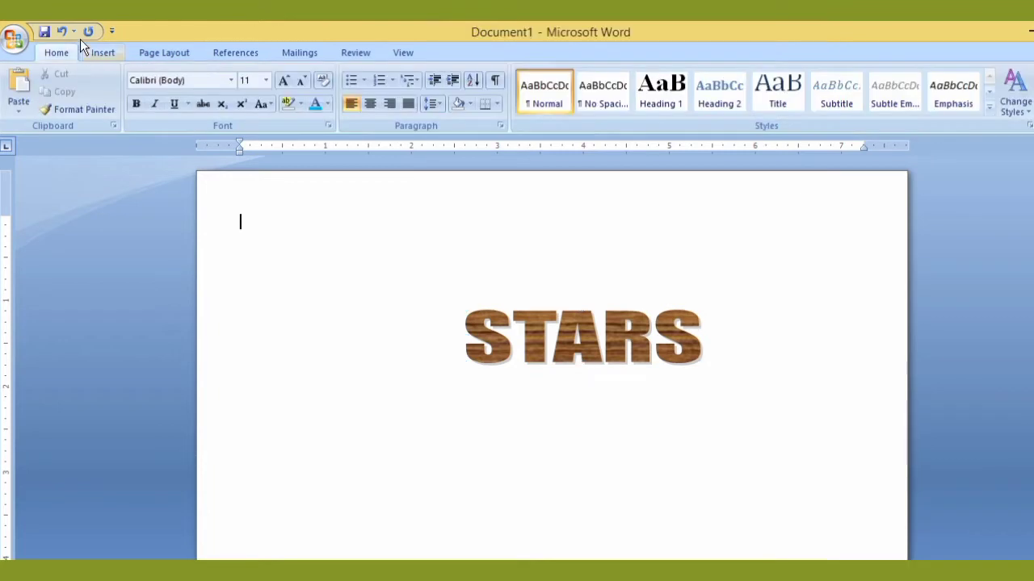
- Draw a five-point star shape below the STARS WordArt
click(102, 53)
click(239, 101)
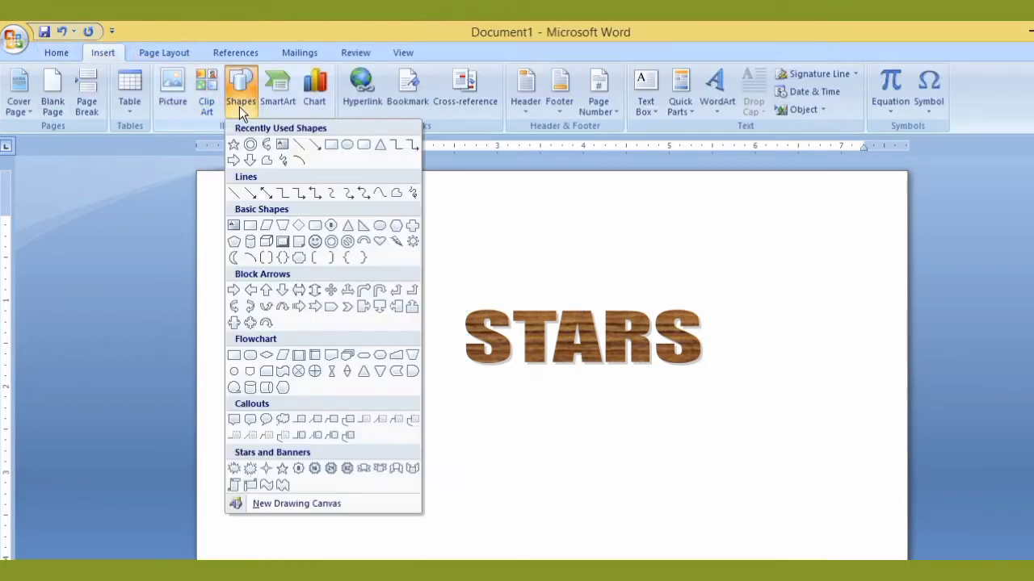
click(328, 244)
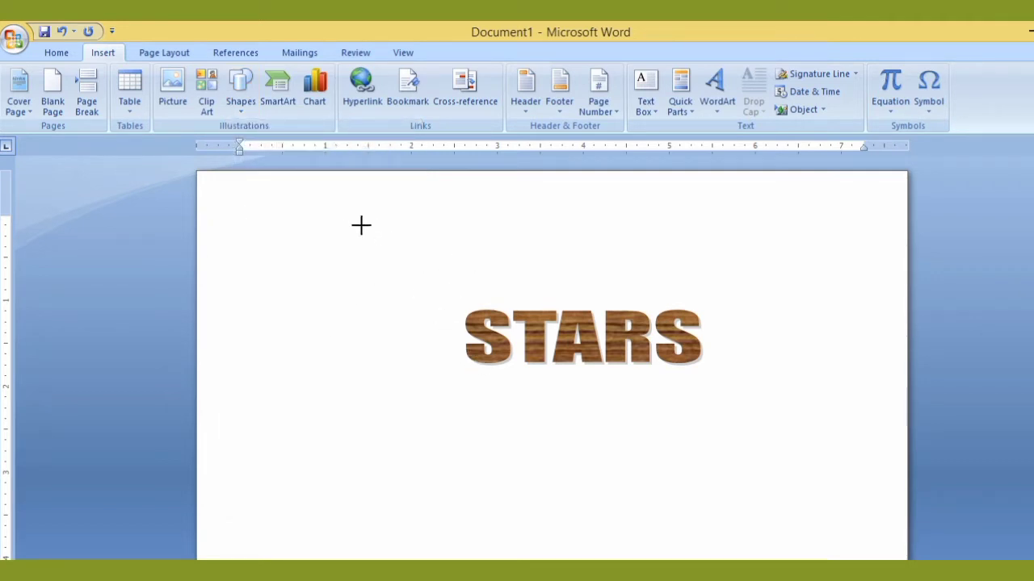
click(240, 88)
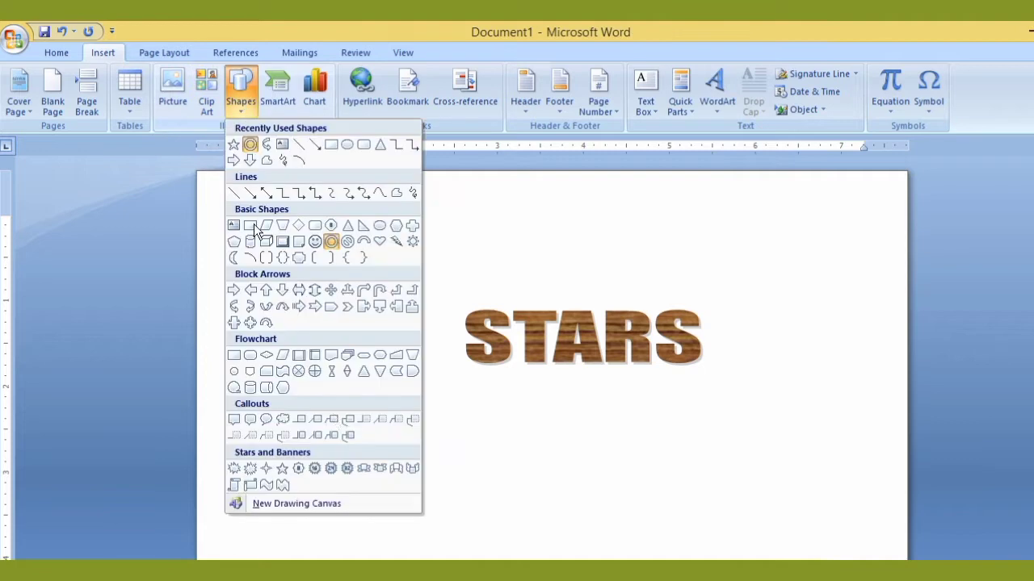
click(281, 469)
mouse_move(537, 388)
mouse_down()
mouse_move(634, 512)
mouse_move(697, 522)
mouse_up()
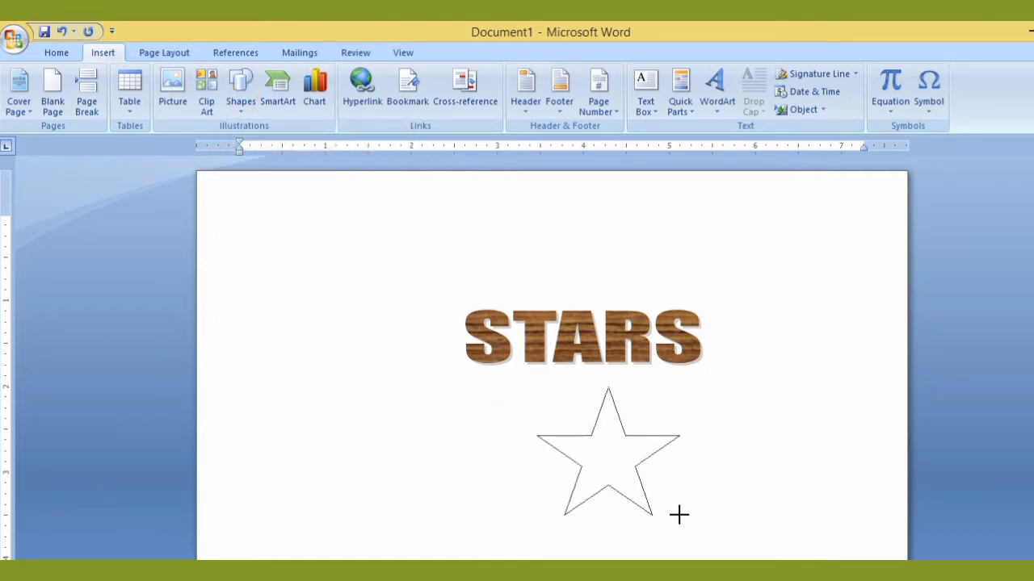
- Enlarge and reposition the star so its top point overlaps the STARS letters
drag(616, 465, 579, 394)
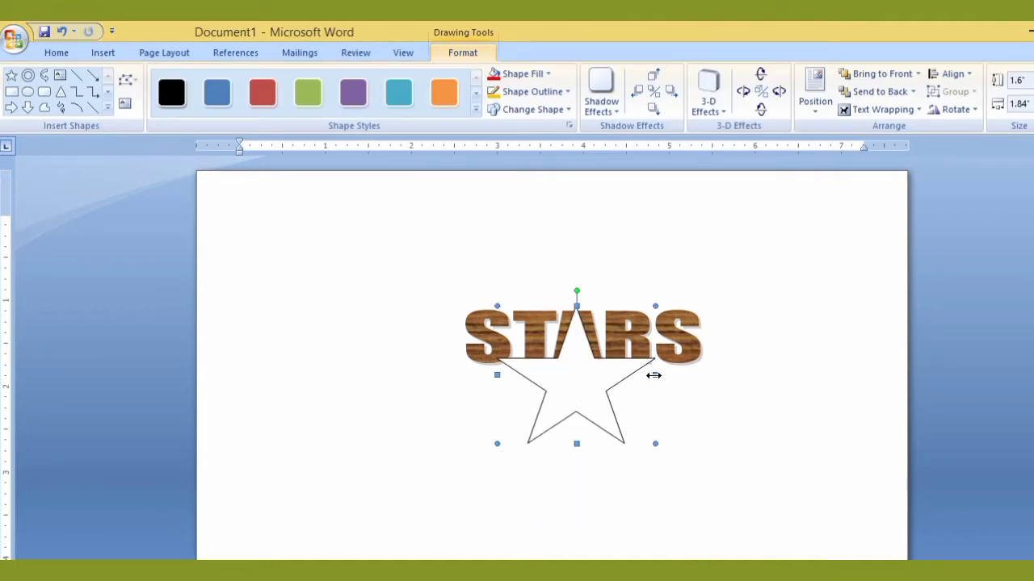
drag(657, 375, 660, 375)
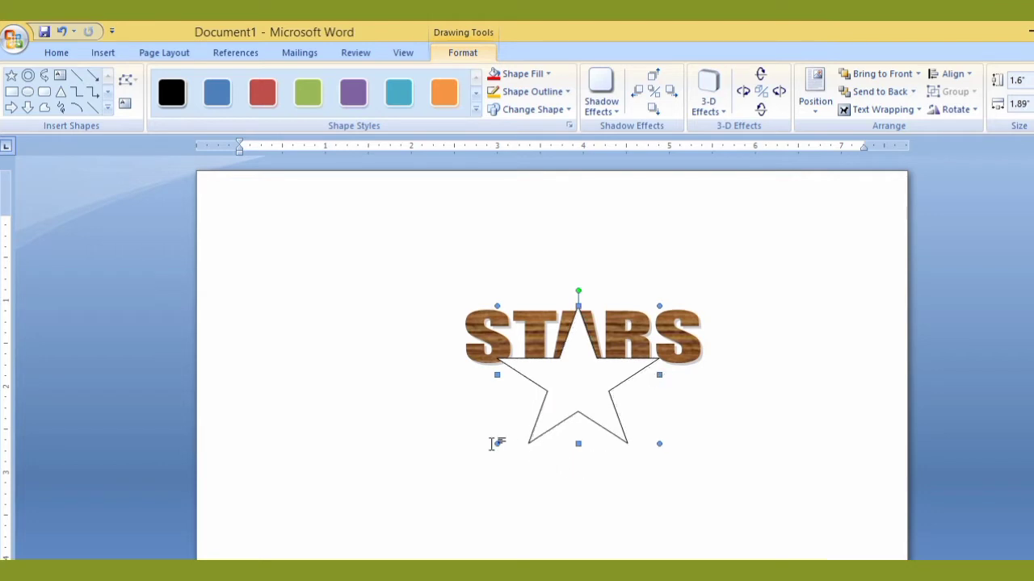
drag(497, 445, 466, 474)
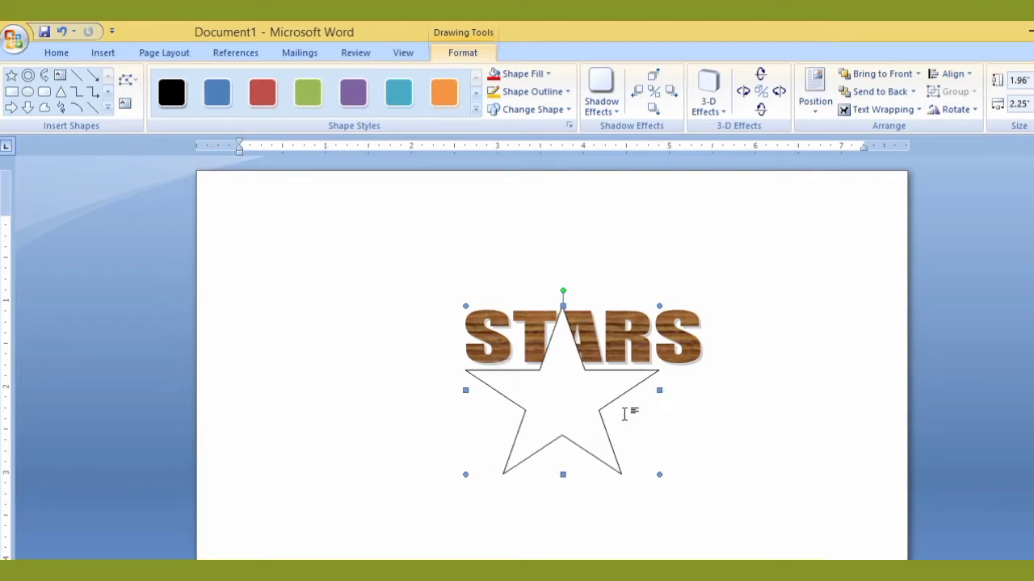
key(ctrl+Right)
key(ctrl+Right)
key(ctrl+Right)
key(ctrl+Right)
key(ctrl+Right)
key(ctrl+Right)
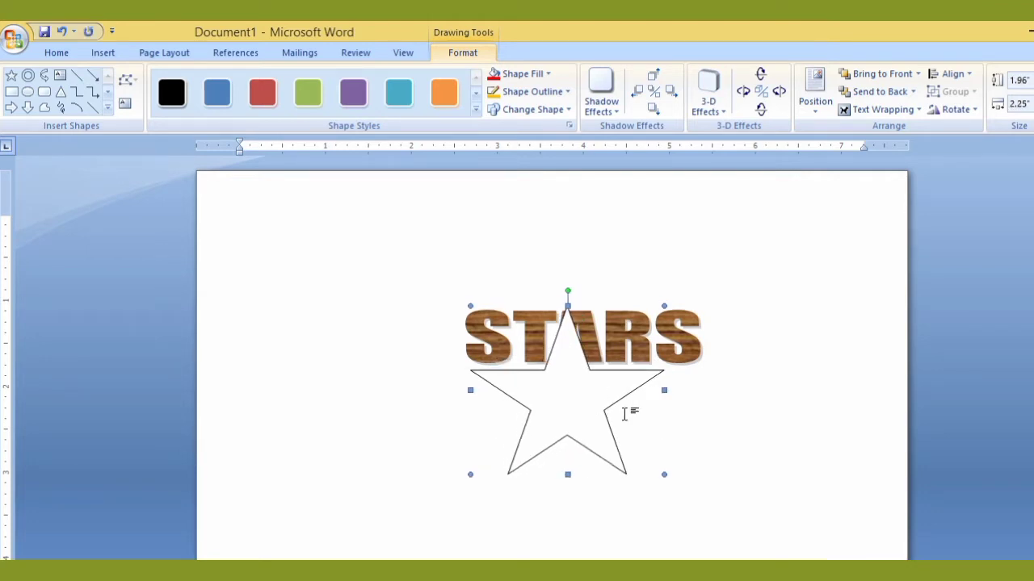
key(ctrl+Right)
key(ctrl+Right)
key(ctrl+Right)
key(ctrl+Right)
key(ctrl+Right)
key(ctrl+Up)
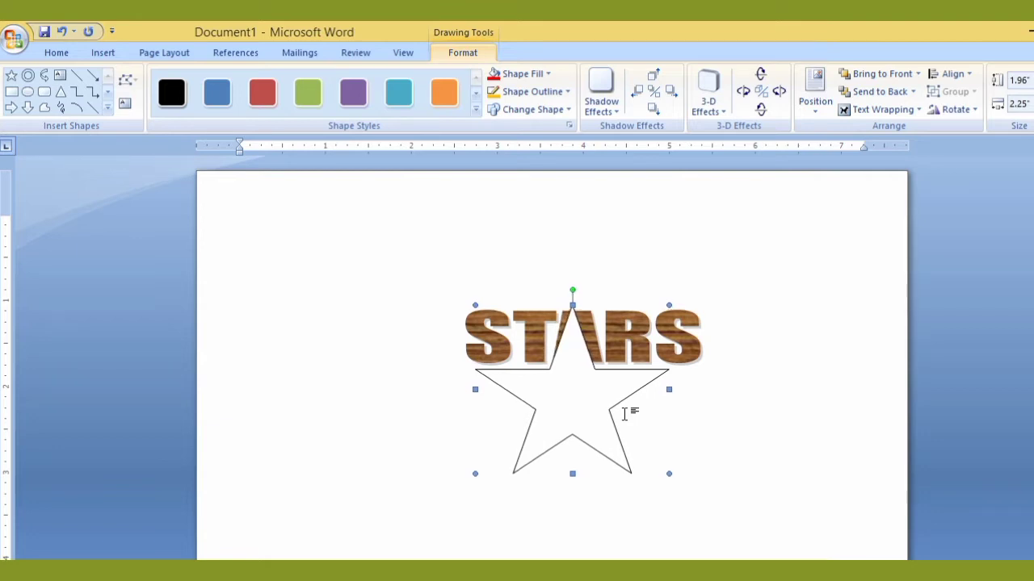
key(ctrl+Up)
key(ctrl+Right)
key(ctrl+Right)
key(ctrl+Right)
key(ctrl+Up)
key(ctrl+Up)
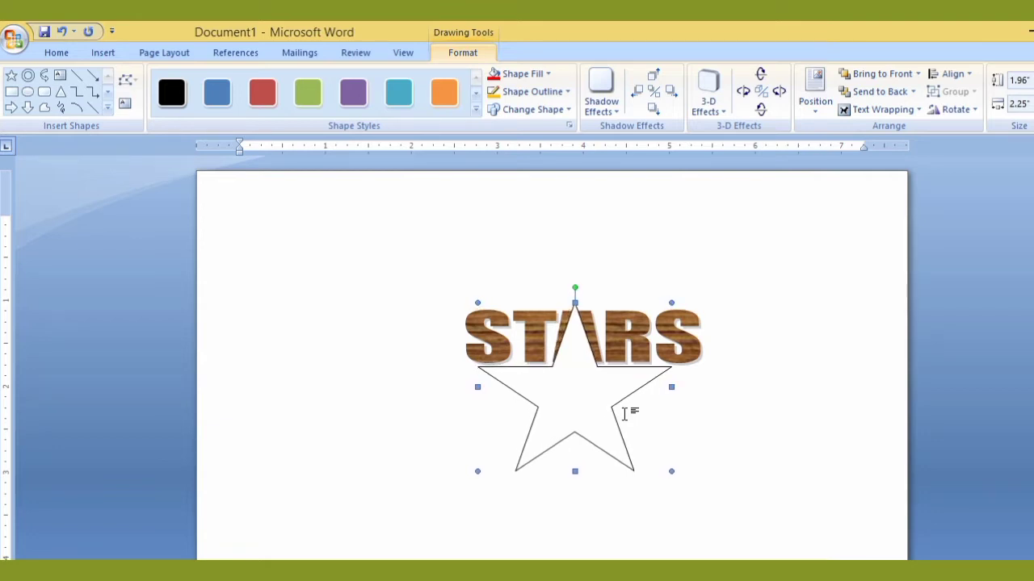
key(ctrl+Up)
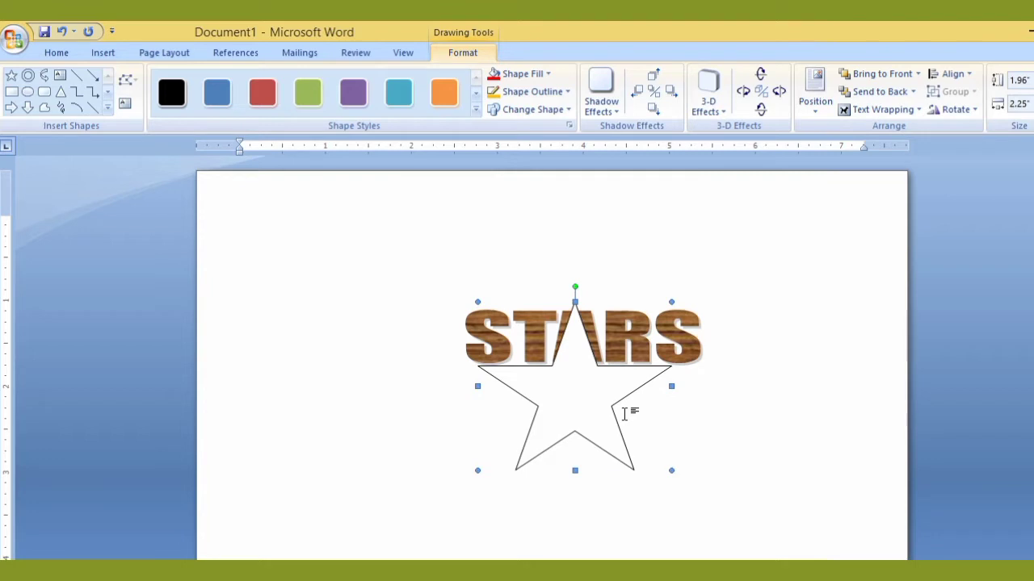
- Fill the star with the wood-grain texture and nudge it slightly right
click(567, 91)
mouse_move(529, 269)
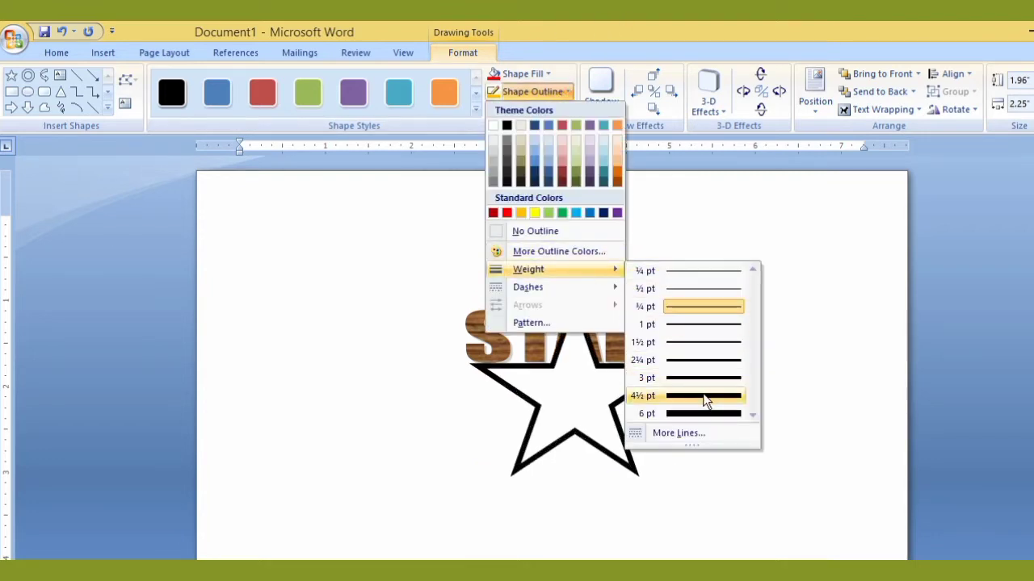
click(863, 322)
click(547, 74)
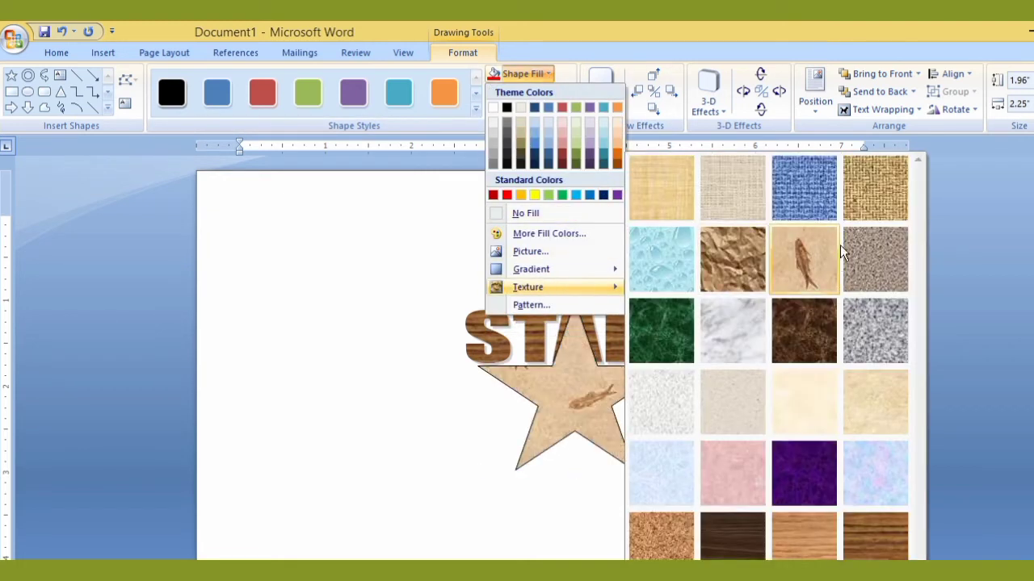
mouse_move(528, 287)
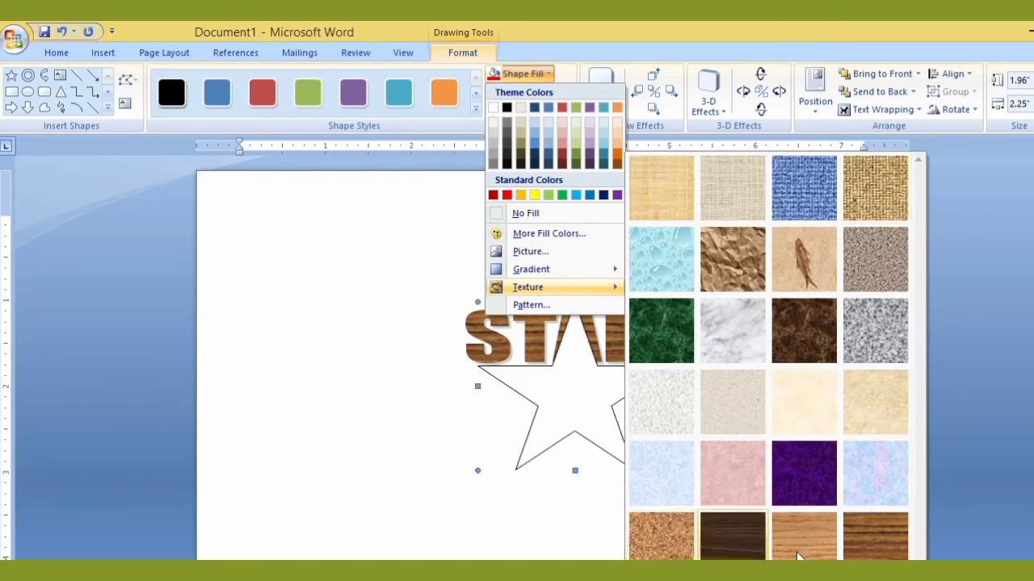
click(878, 540)
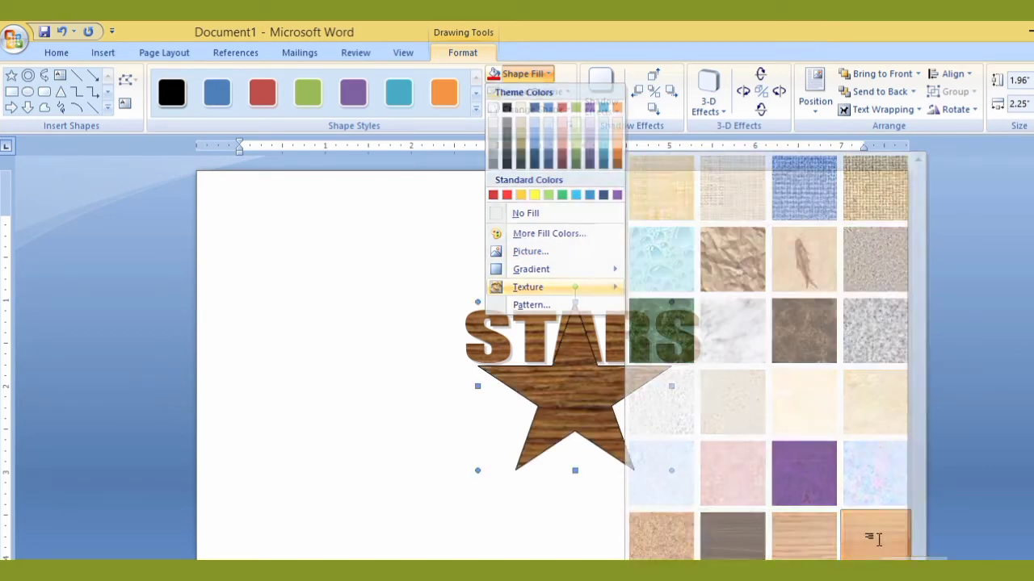
key(ctrl+Right)
key(ctrl+Right)
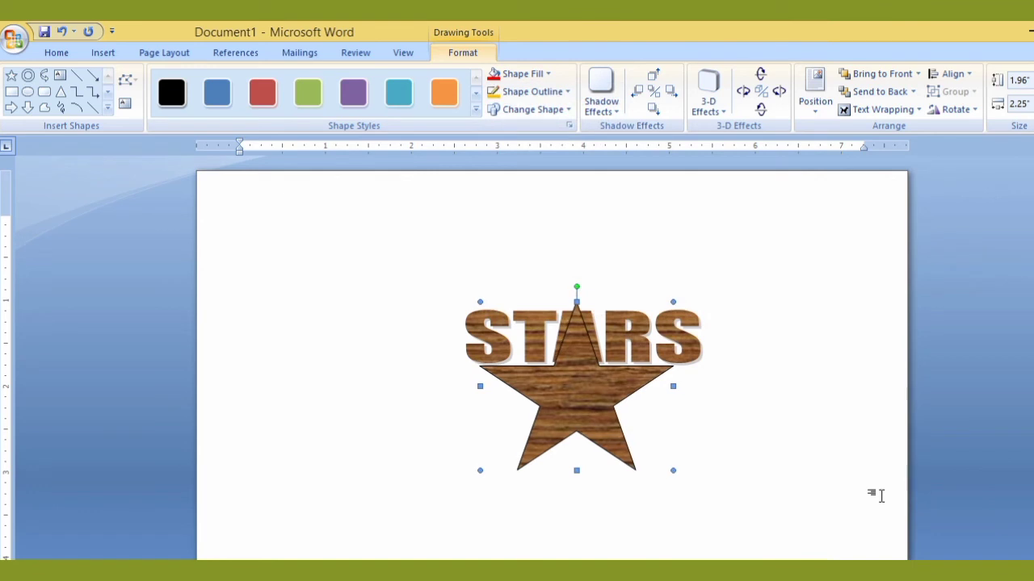
key(ctrl+Right)
- Draw a donut shape over the wood star
click(250, 187)
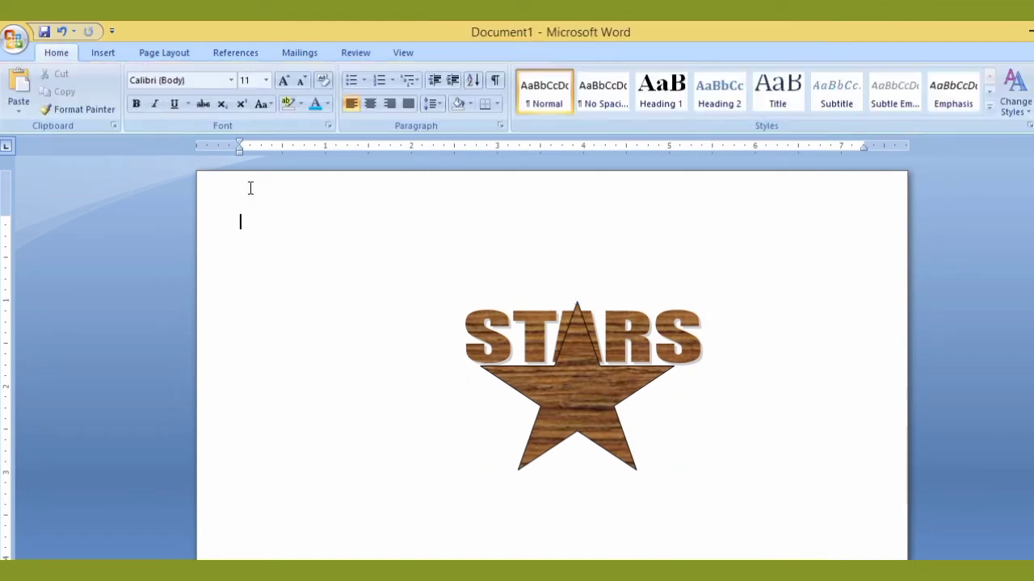
click(101, 53)
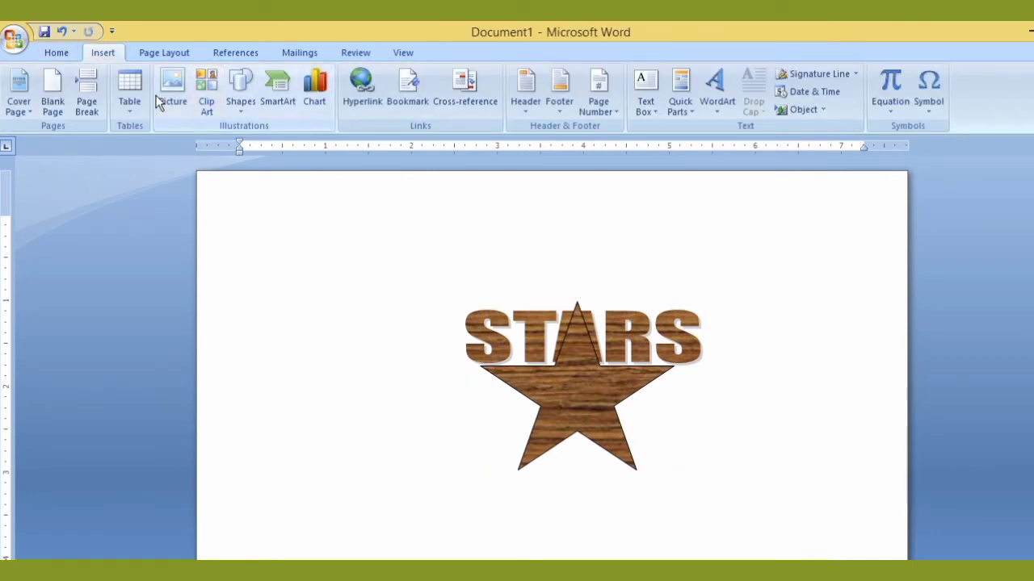
click(241, 95)
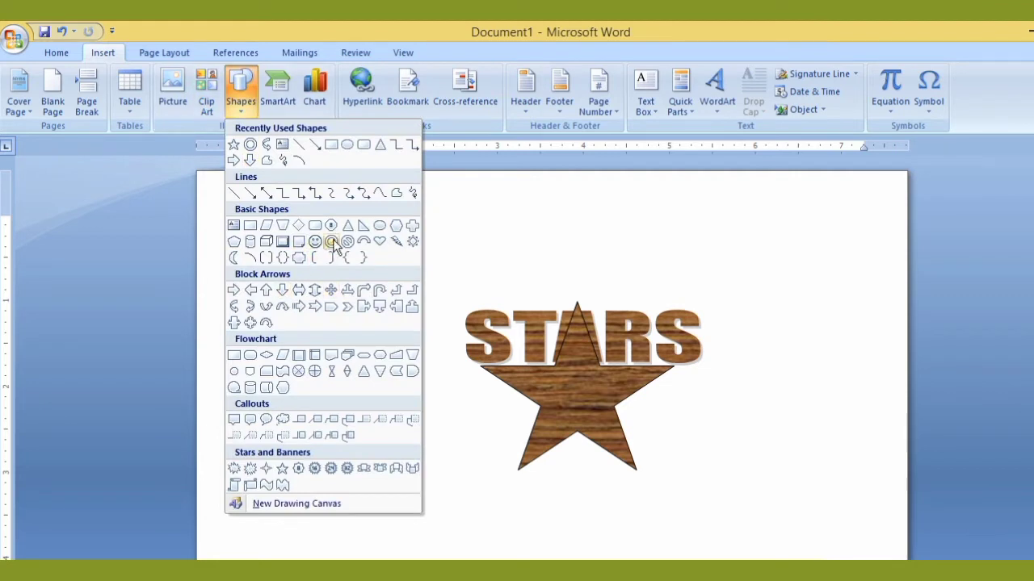
click(331, 241)
mouse_move(440, 266)
mouse_down()
mouse_move(727, 522)
mouse_move(730, 512)
mouse_up()
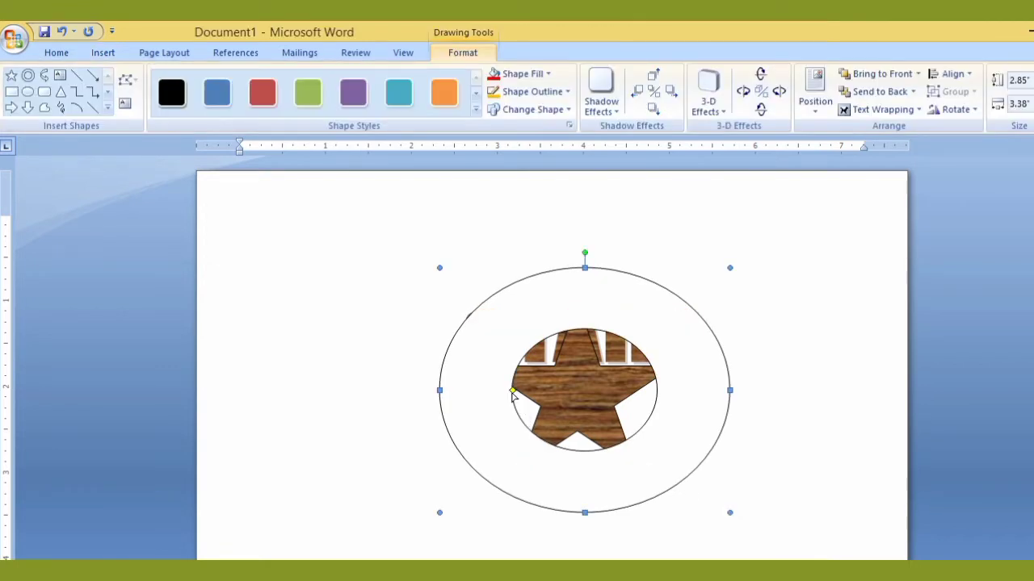
- Thin the donut ring and nudge it up to encircle the star and STARS
drag(513, 390, 458, 390)
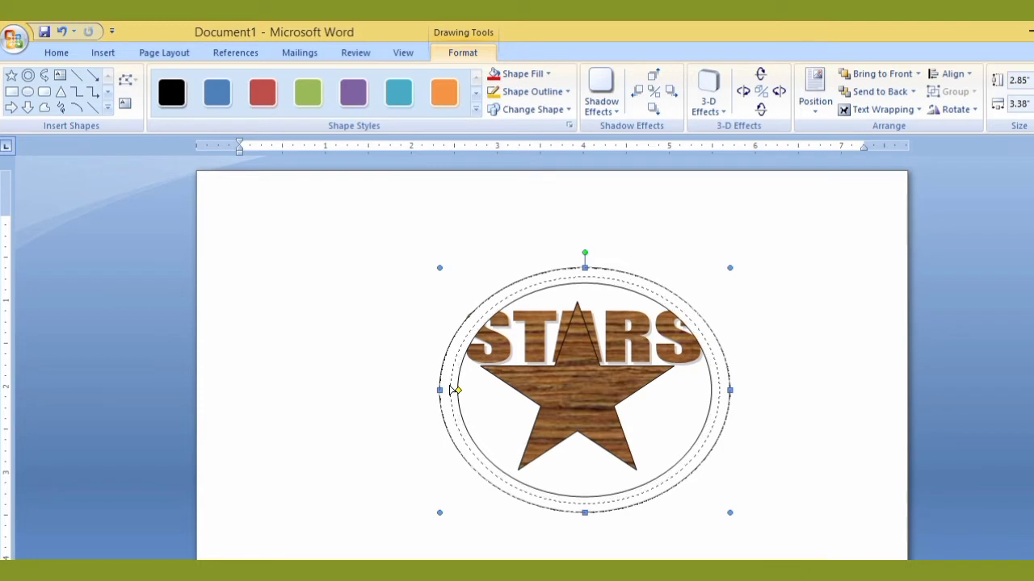
drag(457, 391, 450, 391)
key(ctrl+Up)
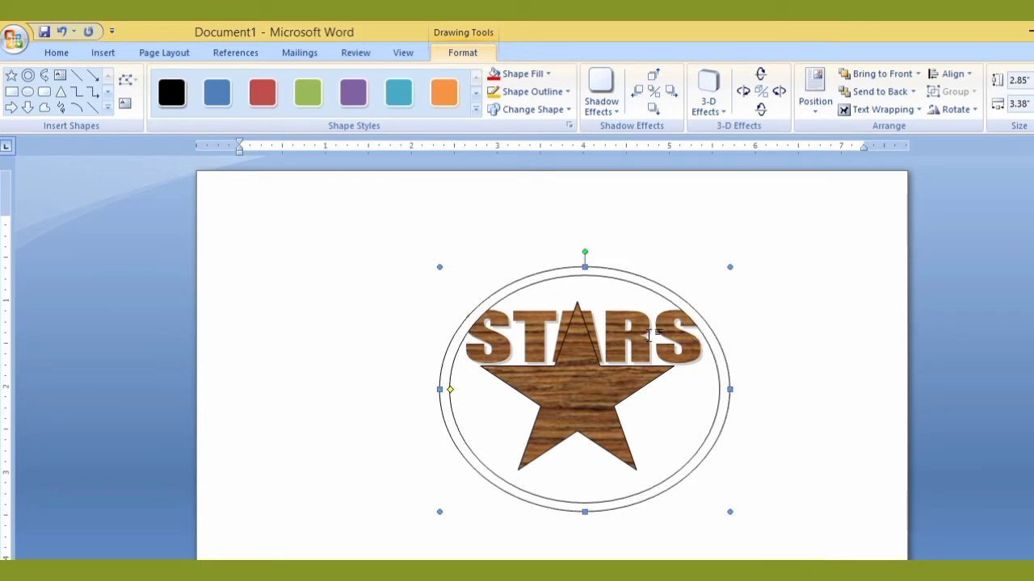
key(ctrl+Up)
key(ctrl+Up)
key(ctrl+Up)
key(ctrl+Up)
key(ctrl+Up)
key(ctrl+Up)
key(ctrl+Up)
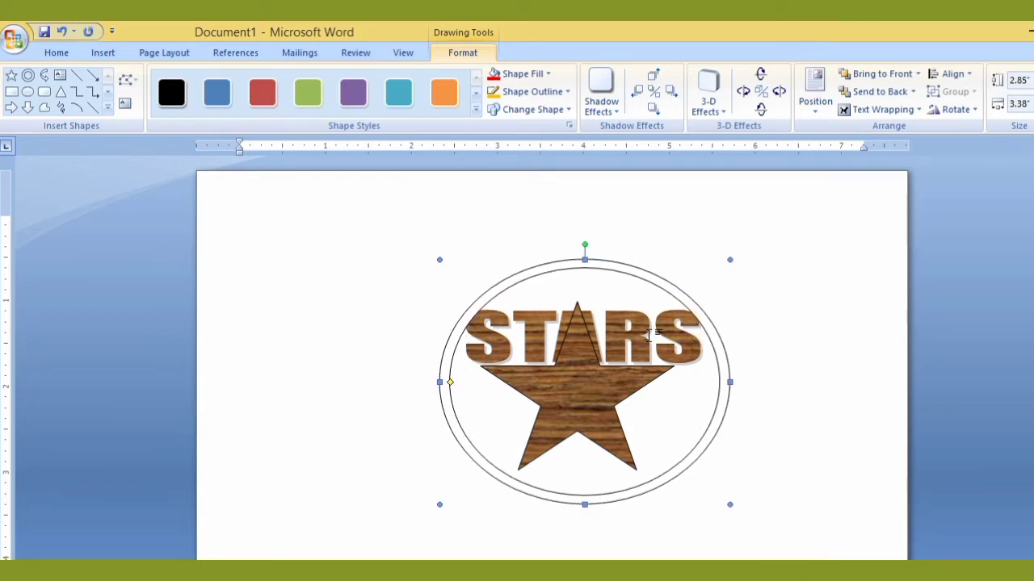
key(ctrl+Up)
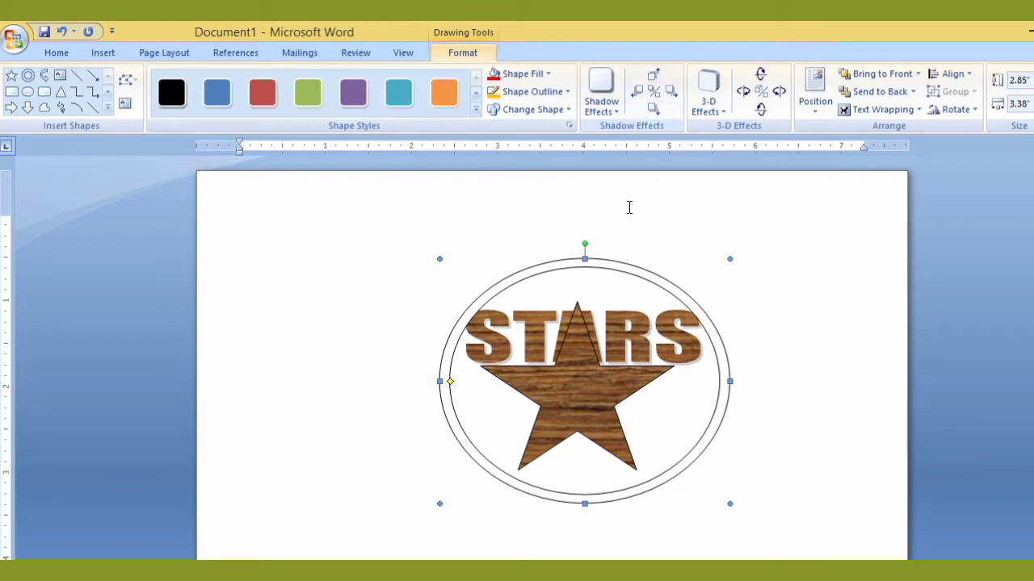
- Set the donut ring's outline weight to 2¼ pt
click(547, 74)
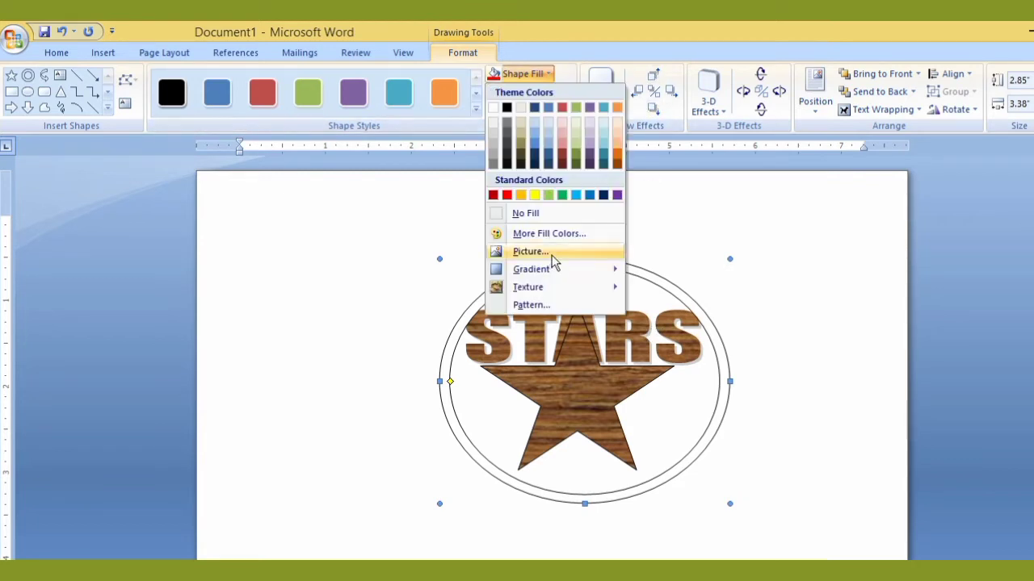
click(441, 196)
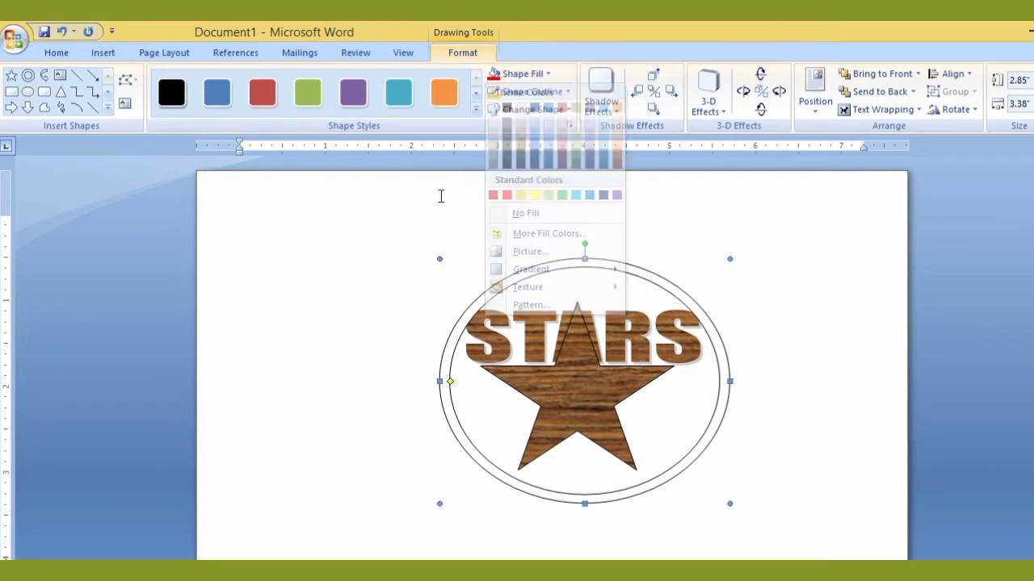
click(568, 91)
mouse_move(529, 269)
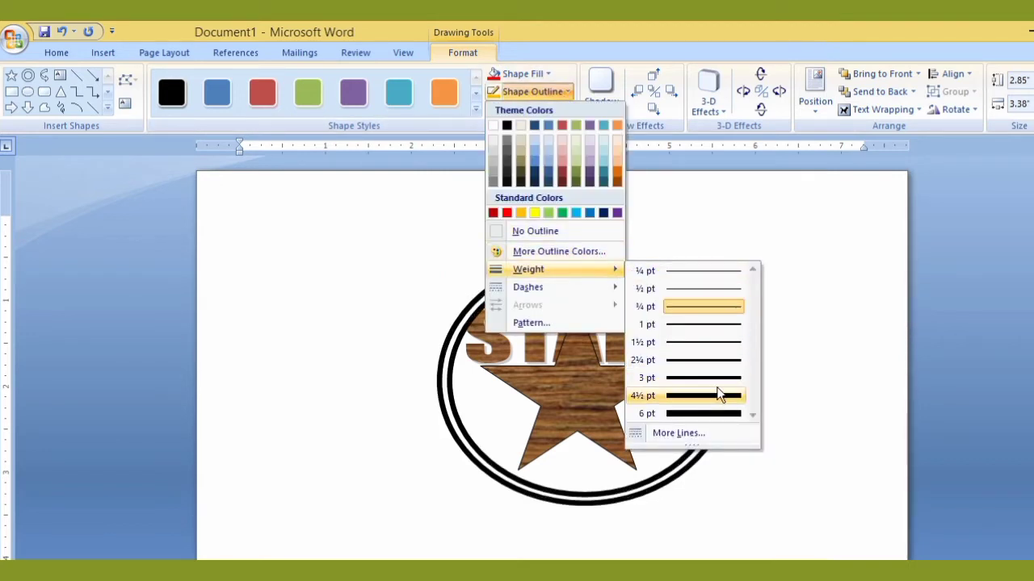
click(715, 360)
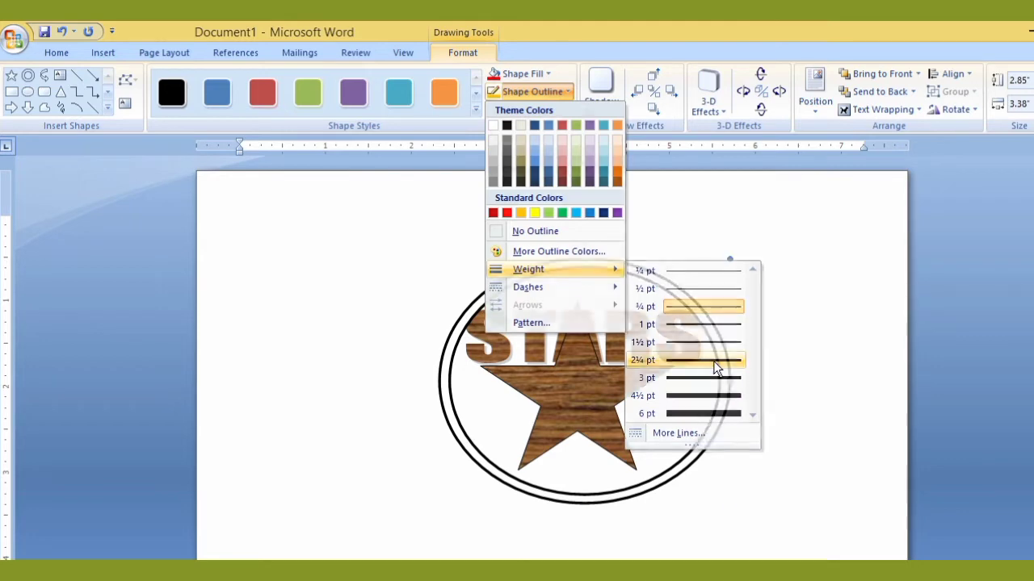
click(708, 105)
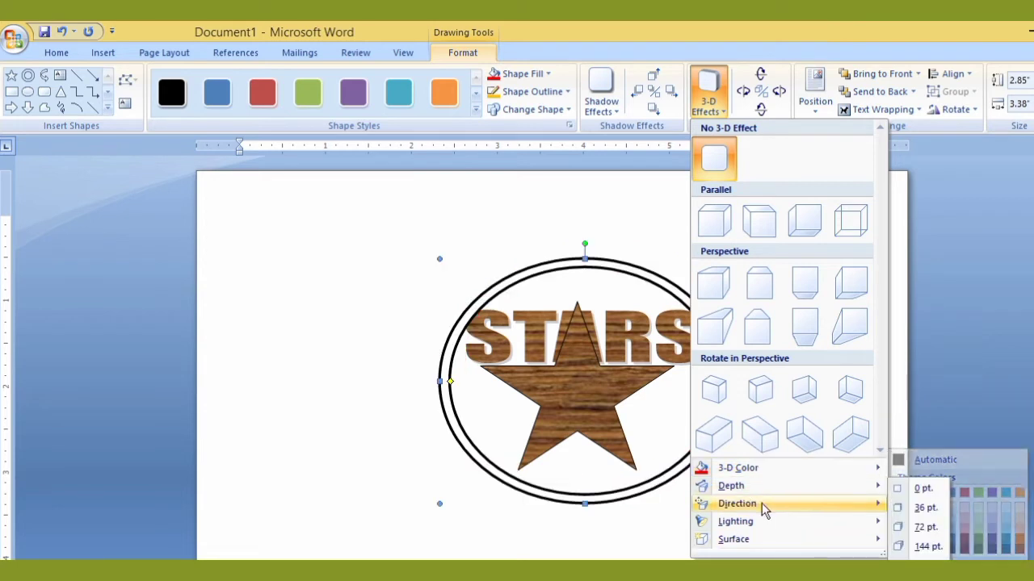
mouse_move(735, 521)
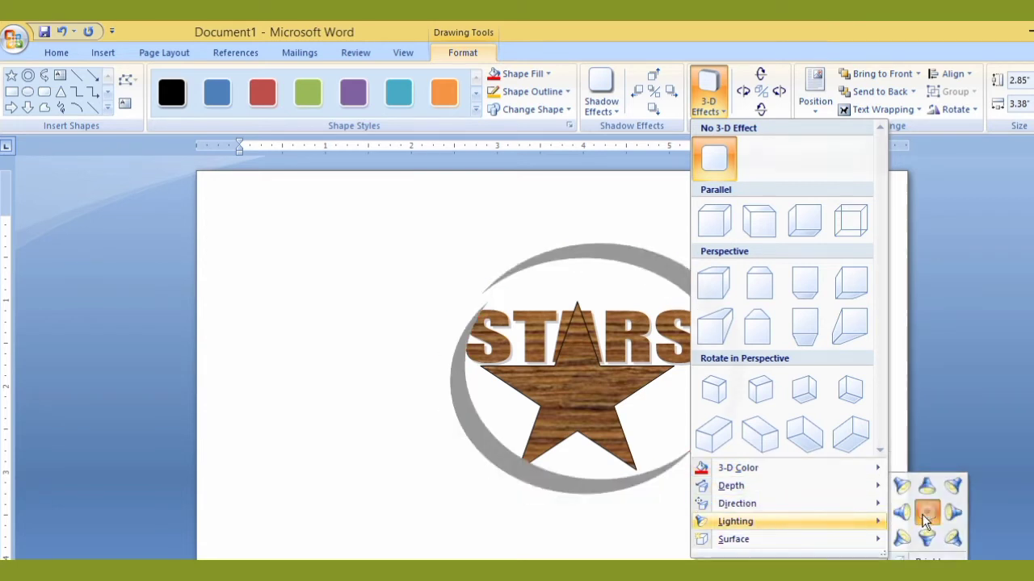
- Give the ring a grey 3-D extrusion with a changed lighting direction
click(923, 512)
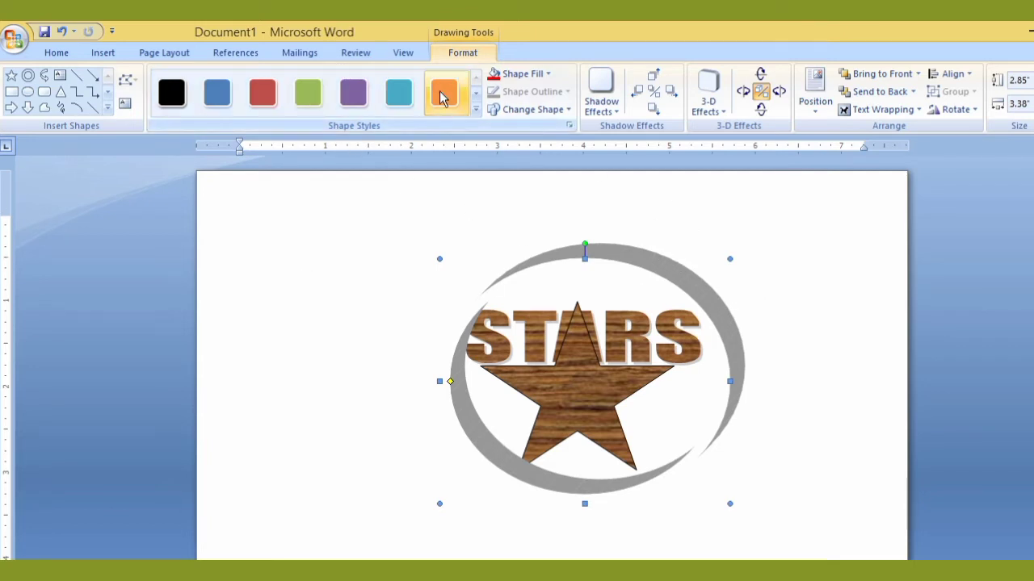
click(549, 74)
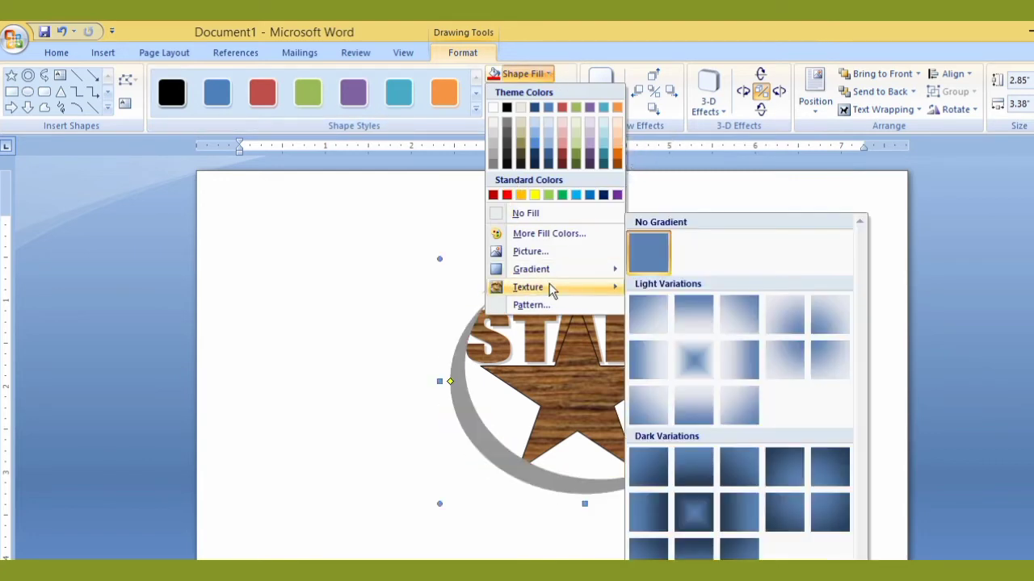
mouse_move(528, 287)
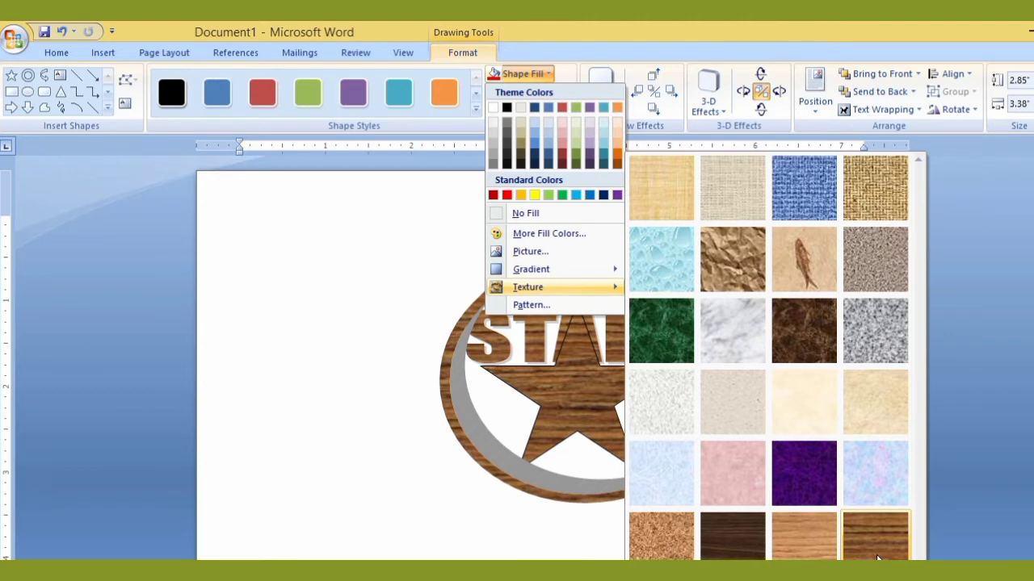
- Fill the ring with wood texture and set its 3-D colour to dark red
click(877, 558)
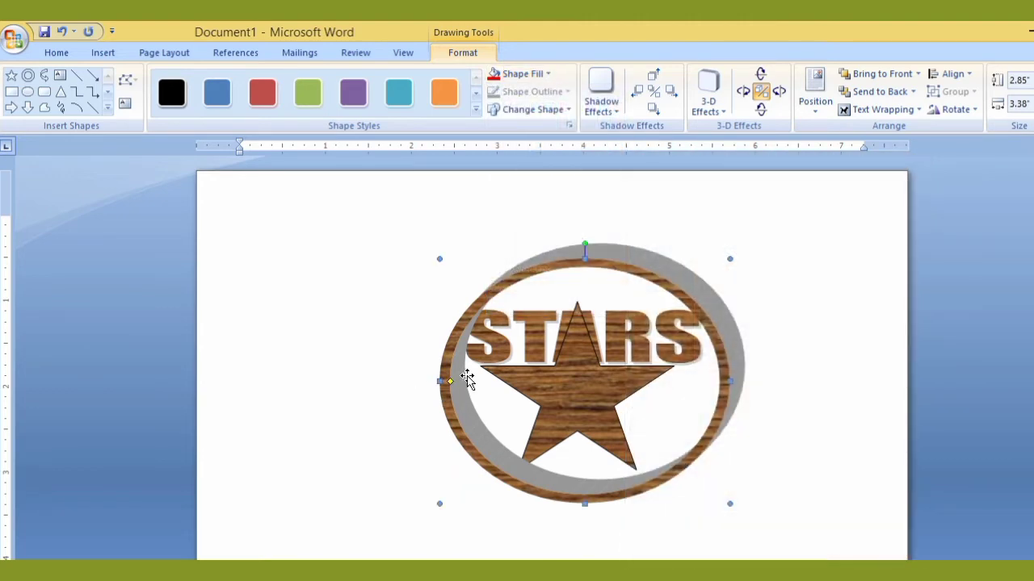
click(715, 112)
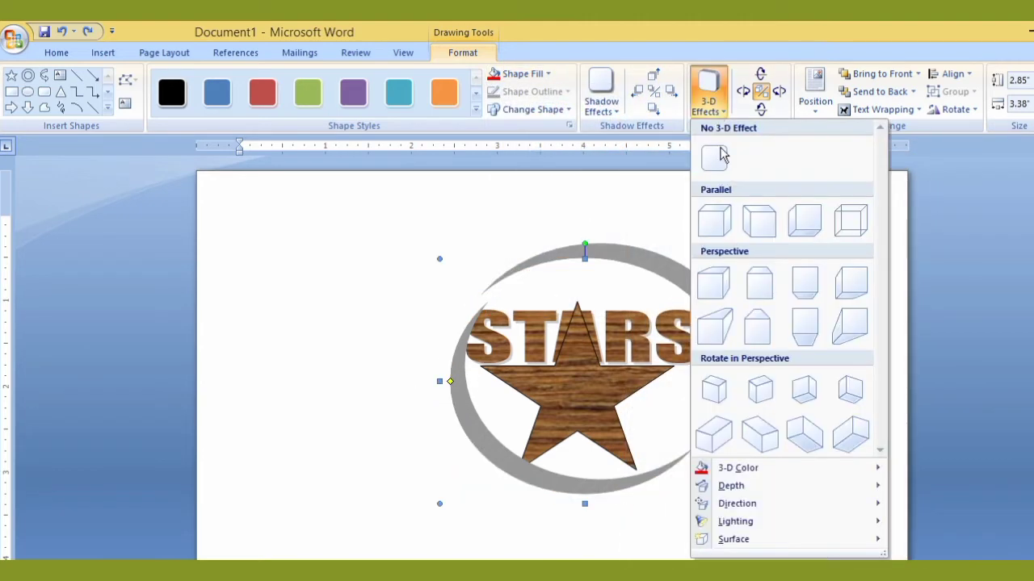
mouse_move(738, 467)
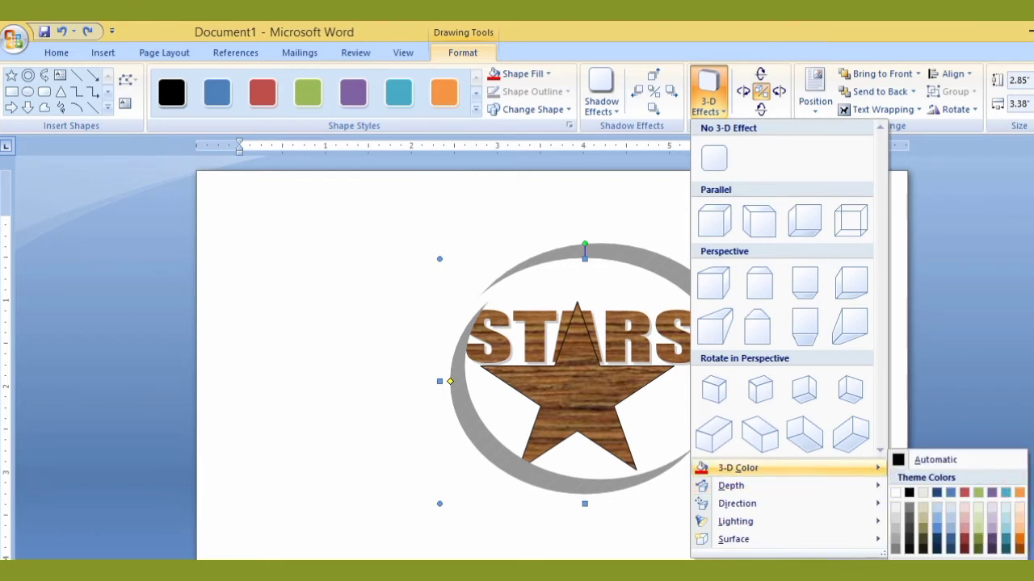
click(967, 496)
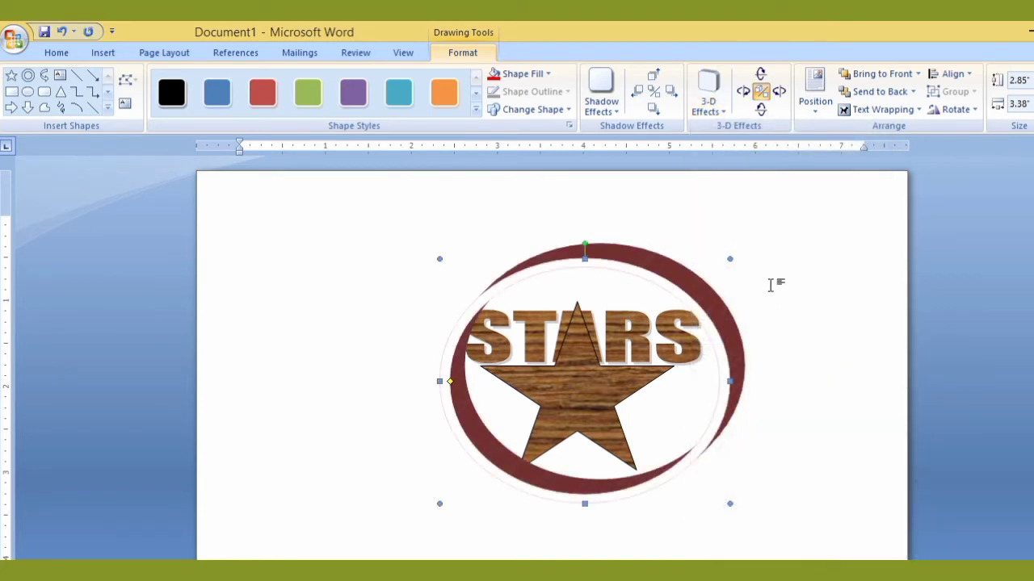
click(842, 350)
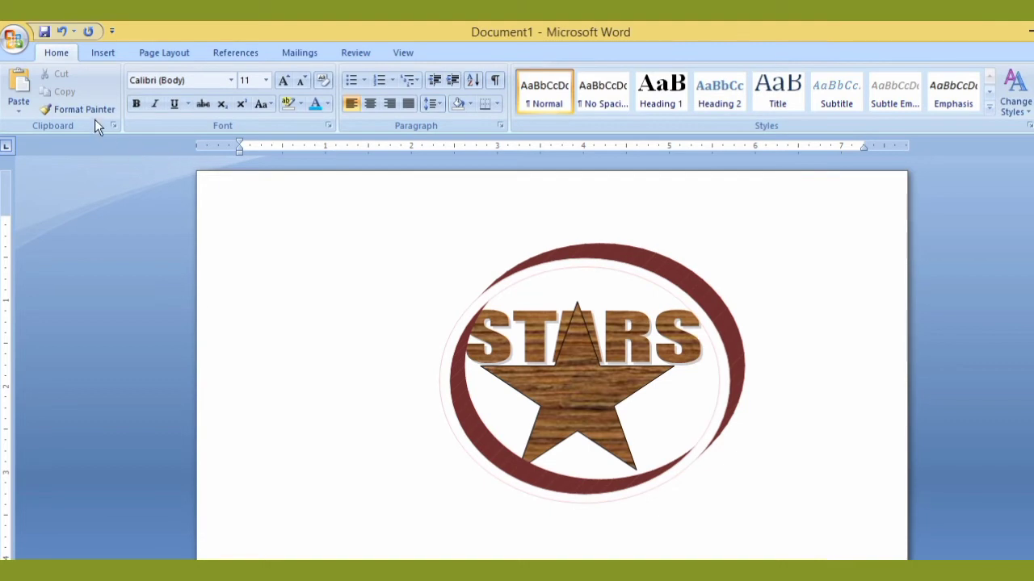
- Insert a second orange-gradient WordArt reading 'STARS WOOD'
click(99, 52)
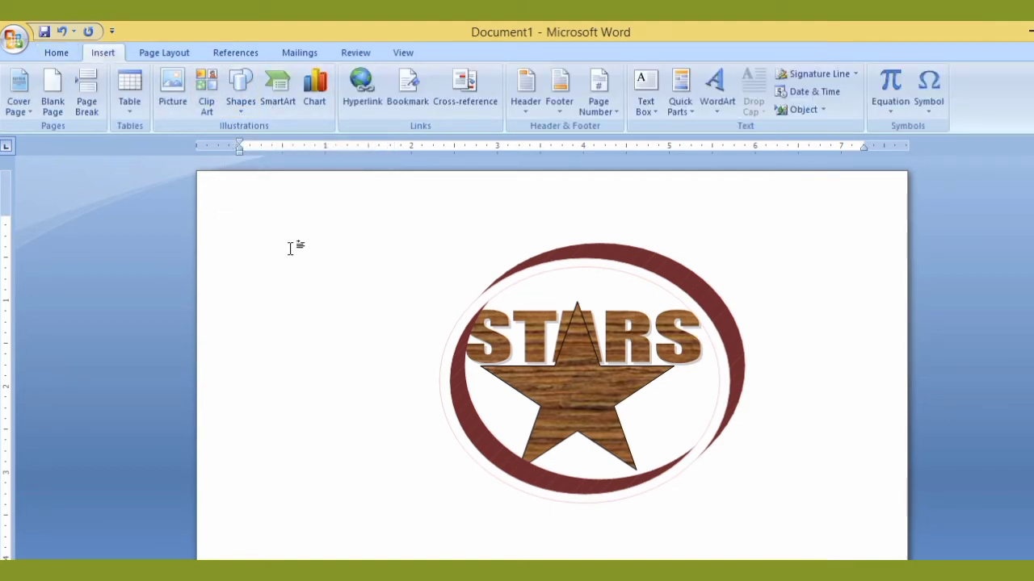
text(s)
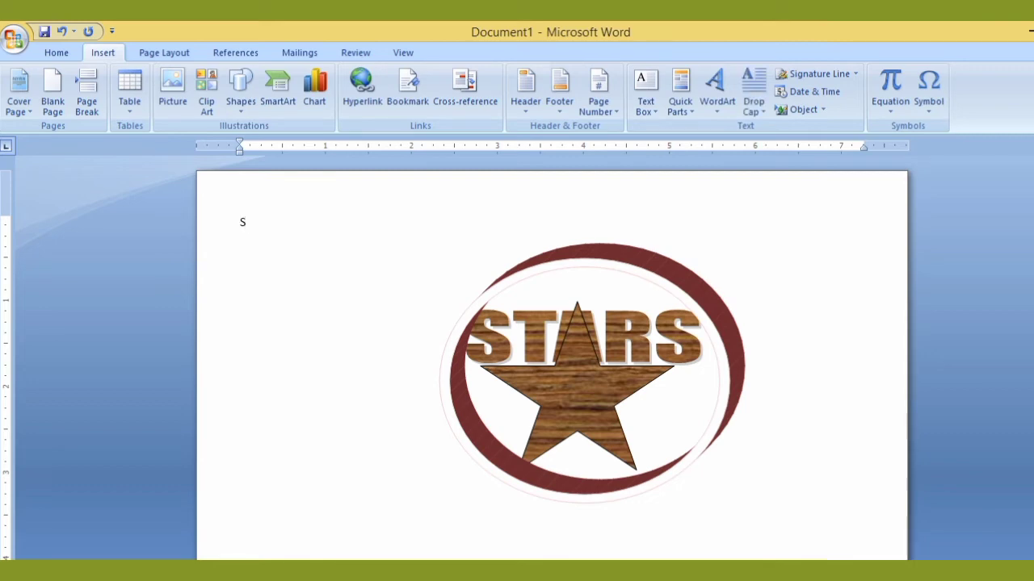
key(BackSpace)
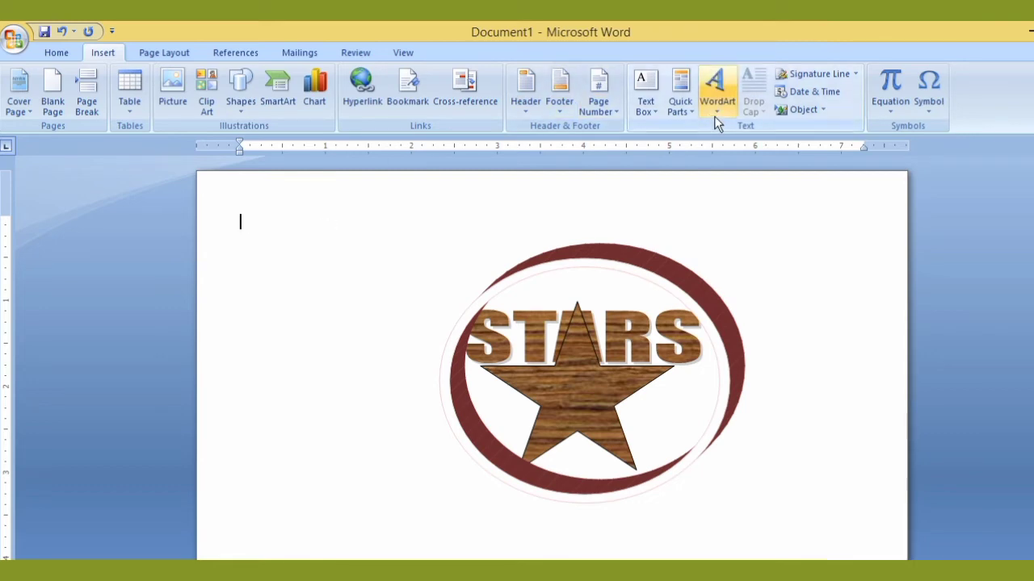
click(716, 113)
click(726, 226)
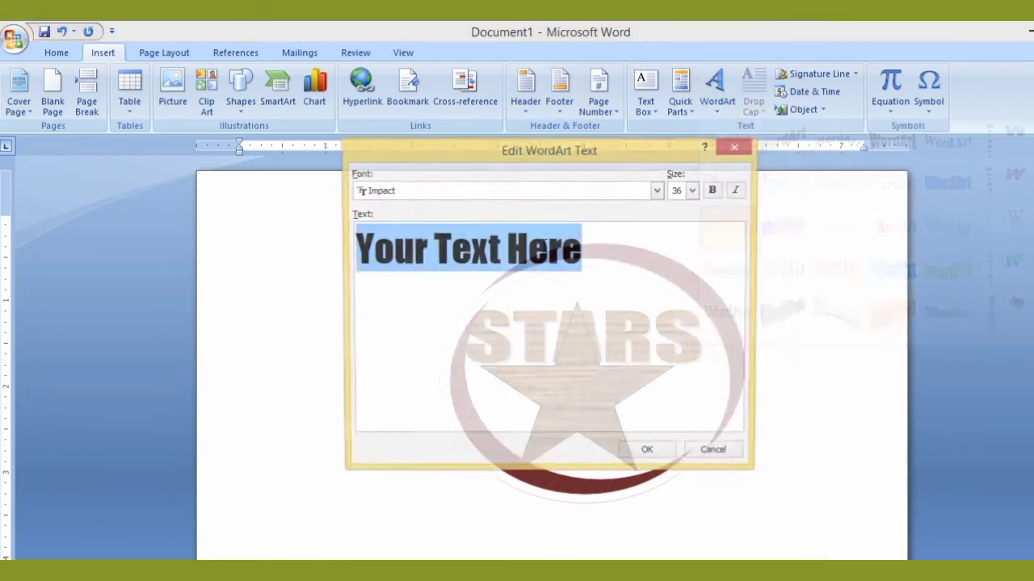
text(ST)
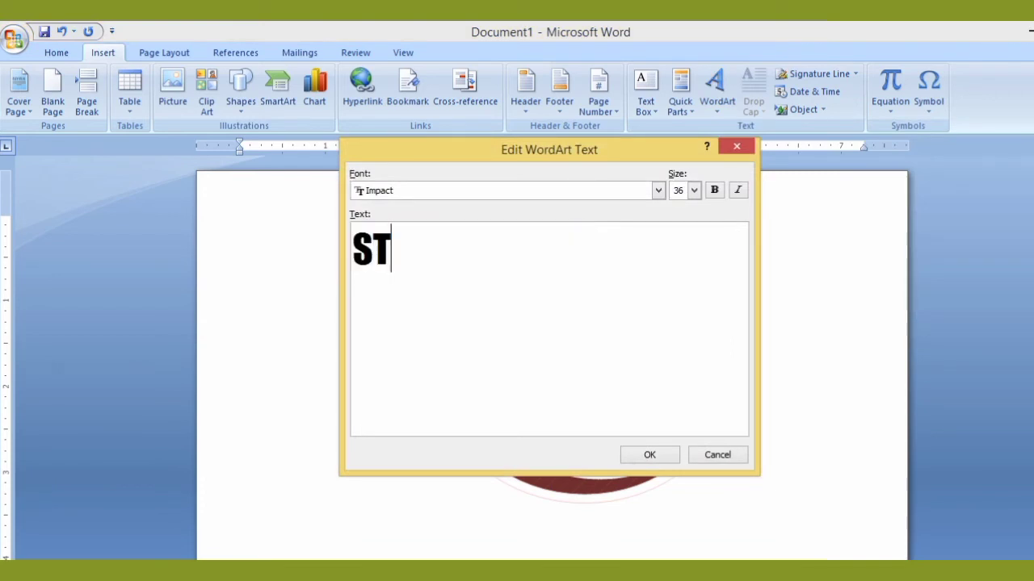
text(ARS)
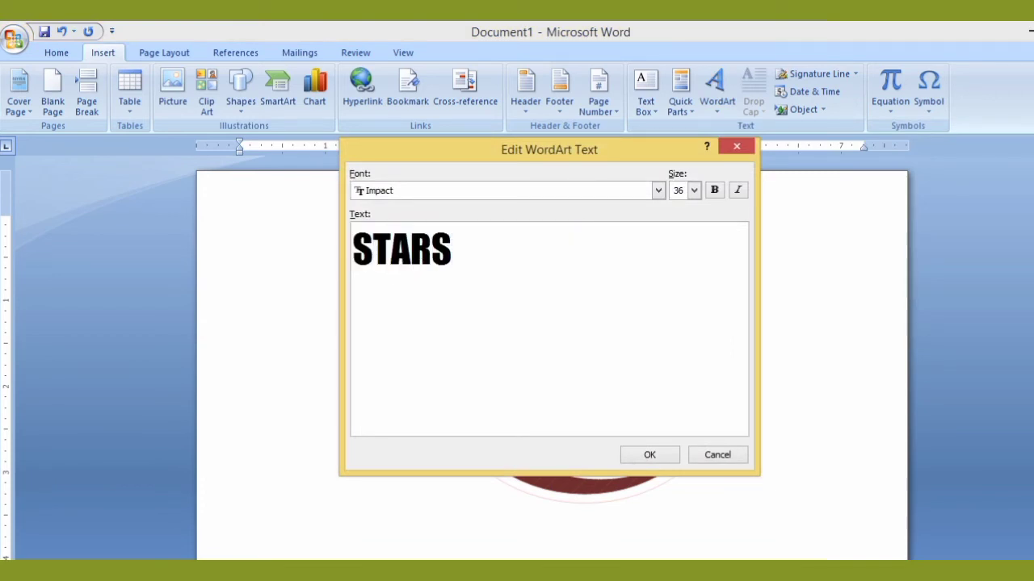
text( WOOD)
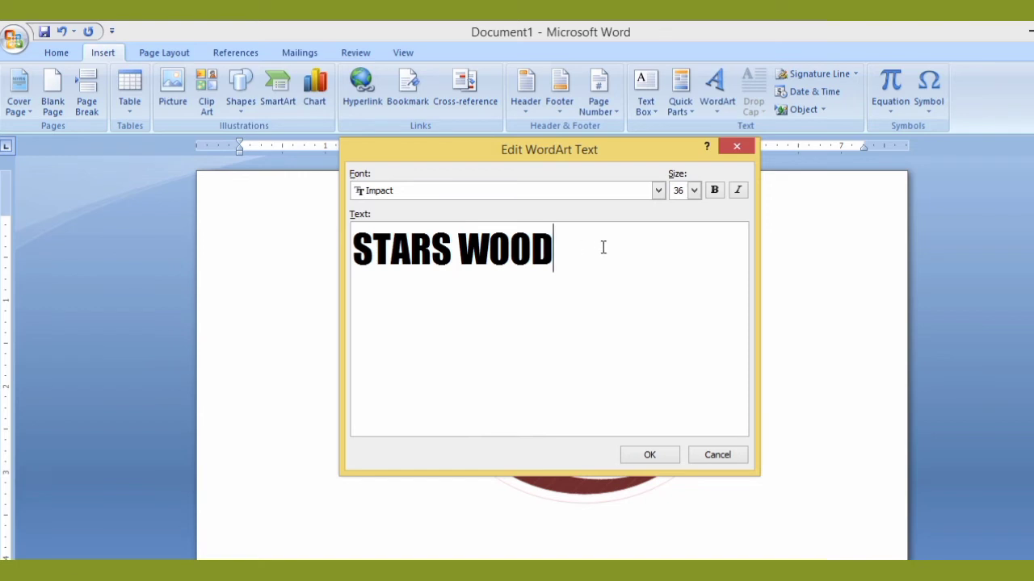
click(661, 456)
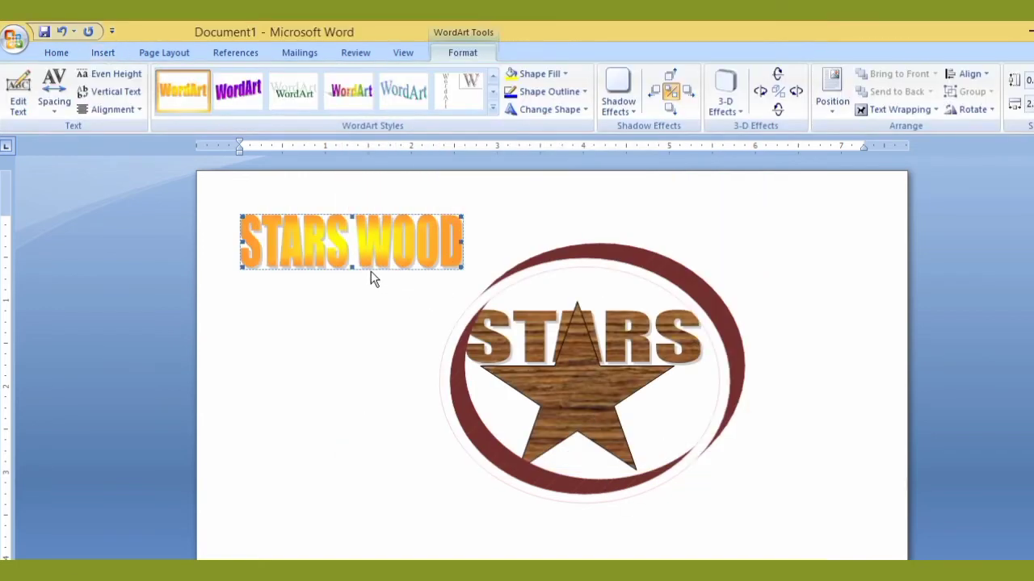
- Set the STARS WOOD WordArt's wrapping to In Front of Text and drag it below the ring
click(895, 112)
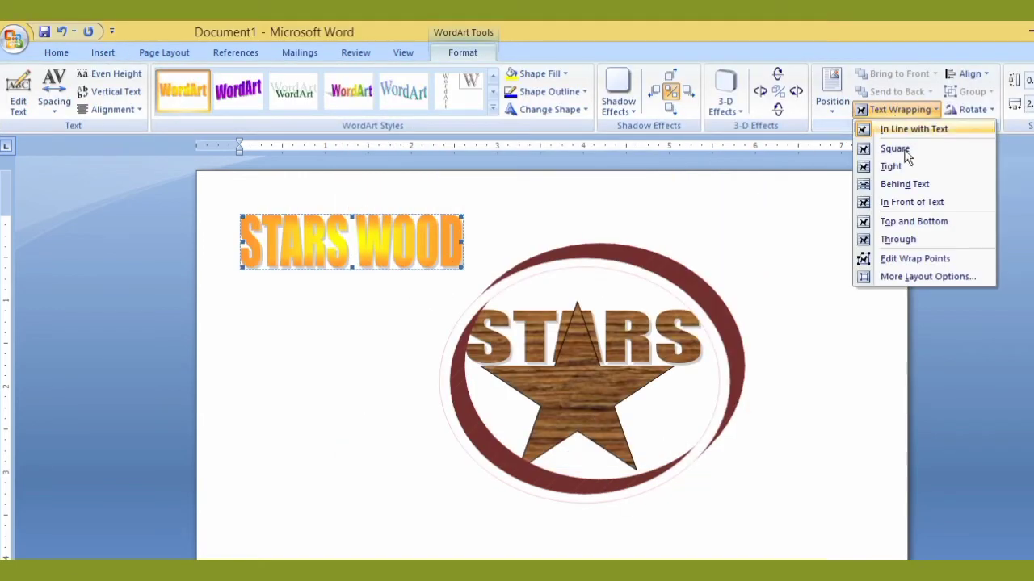
click(912, 201)
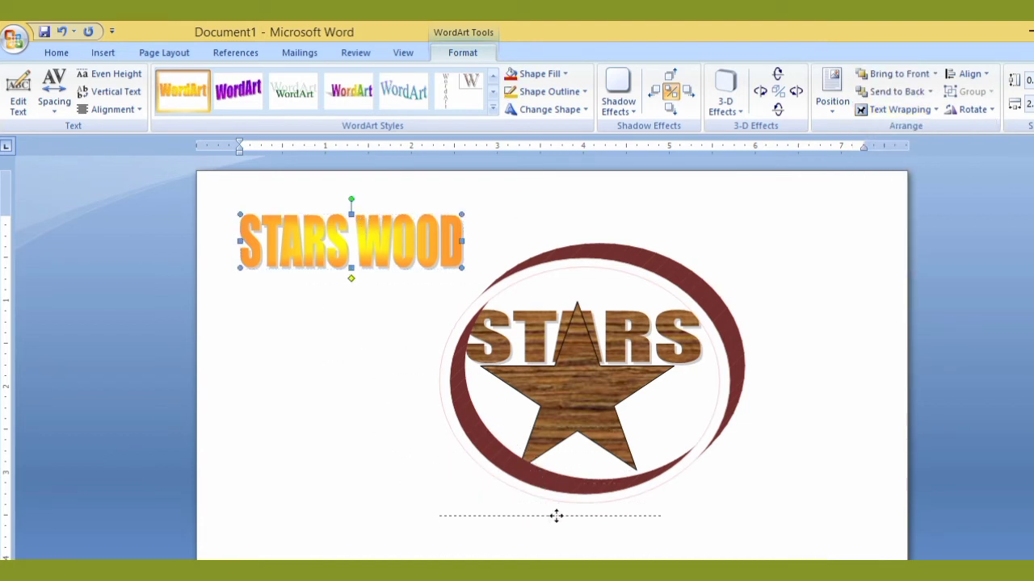
drag(591, 508, 608, 505)
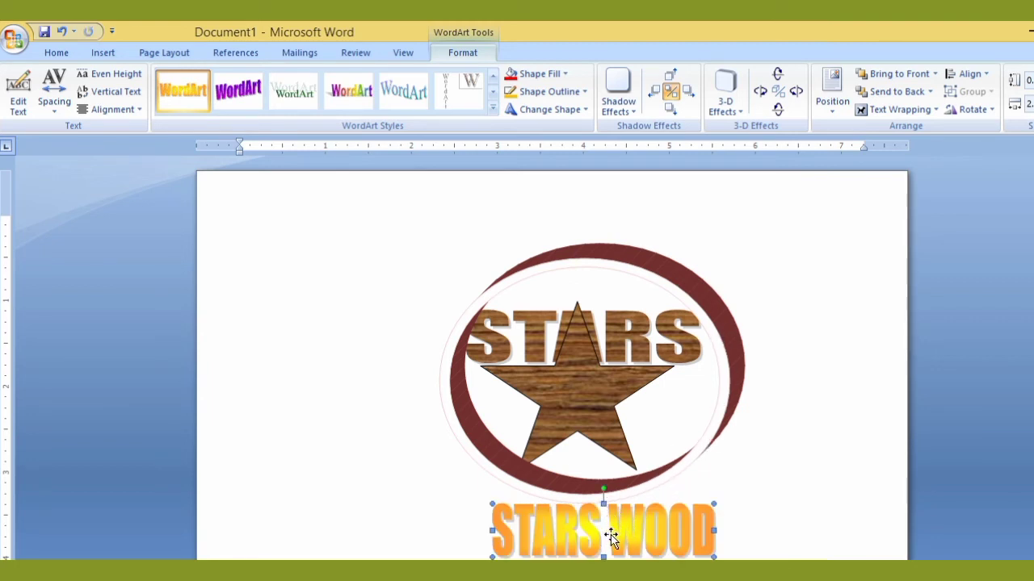
- Fill the STARS WOOD WordArt with a dark wood texture
click(742, 107)
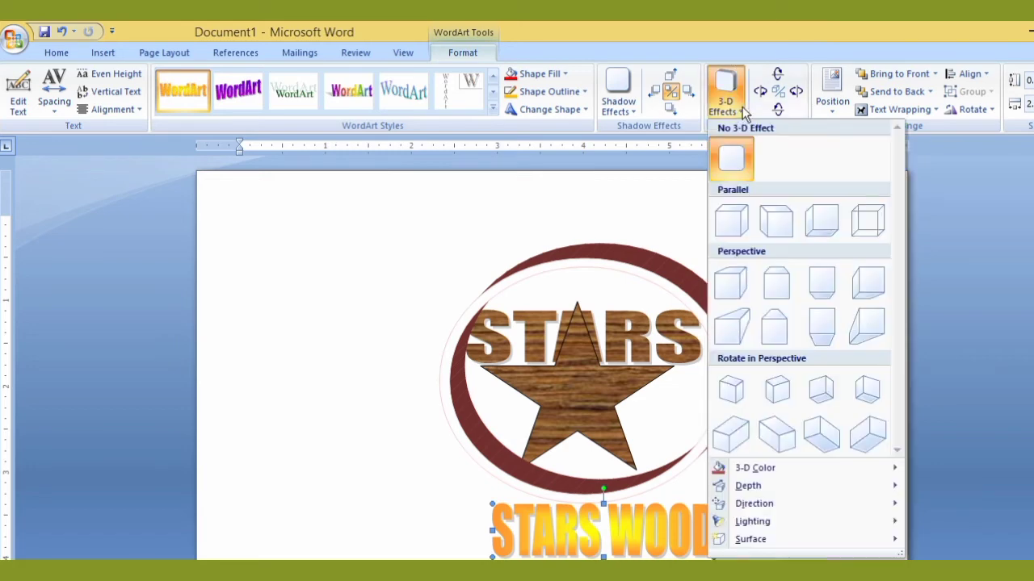
click(566, 74)
mouse_move(566, 286)
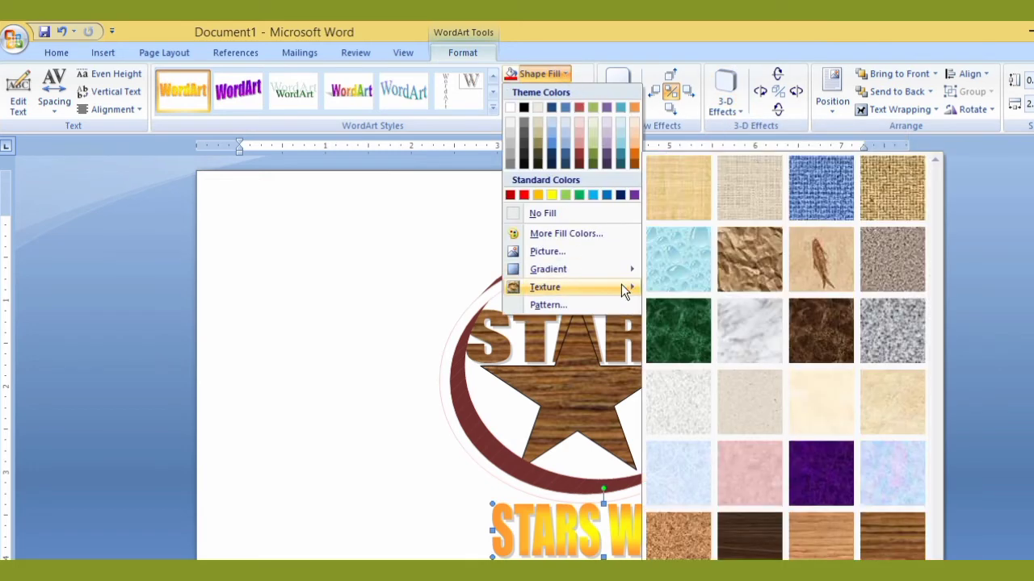
click(887, 536)
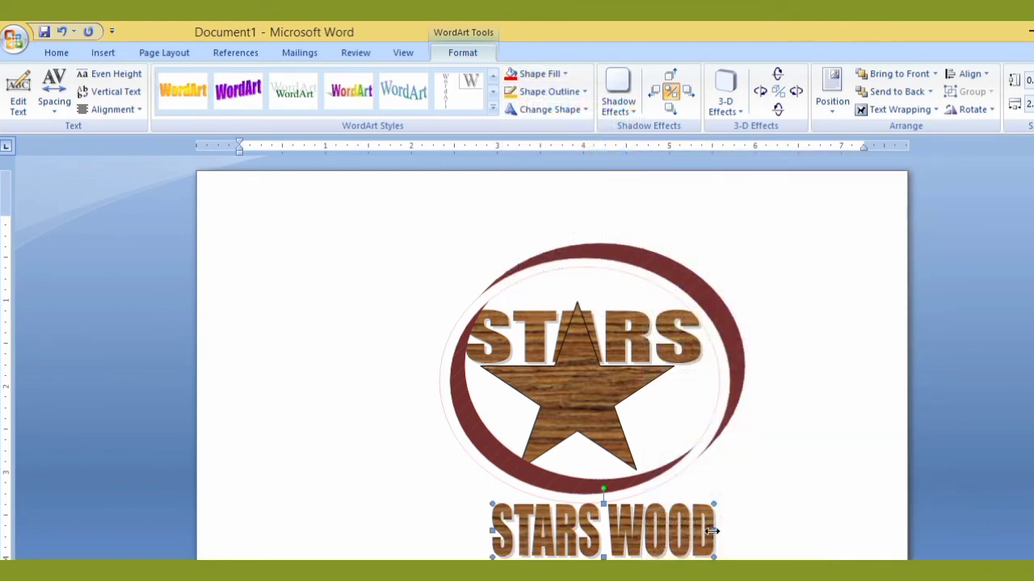
- Stretch the WordArt wider on both sides and move it up closer to the ring
drag(726, 530, 751, 530)
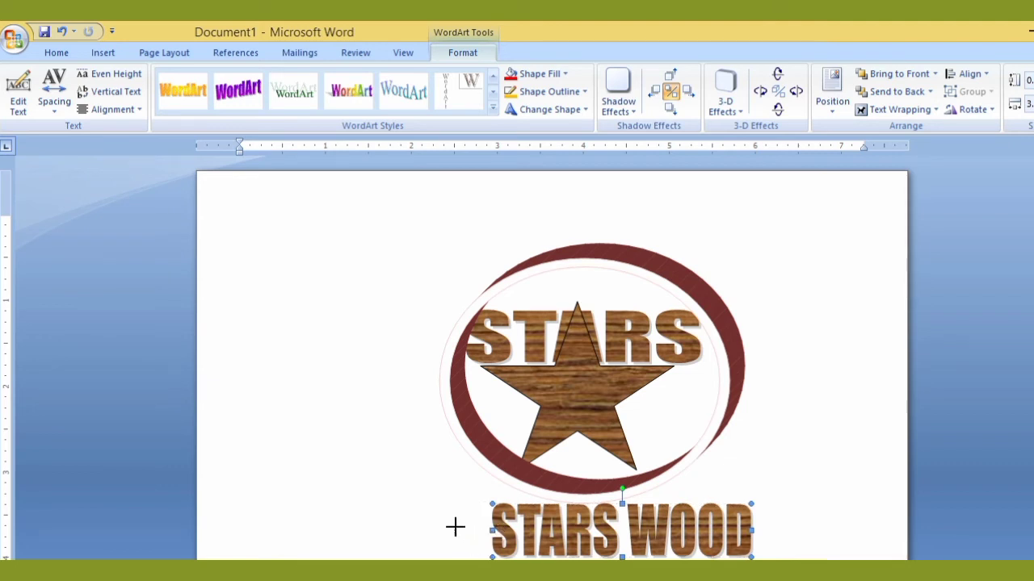
drag(490, 531, 456, 531)
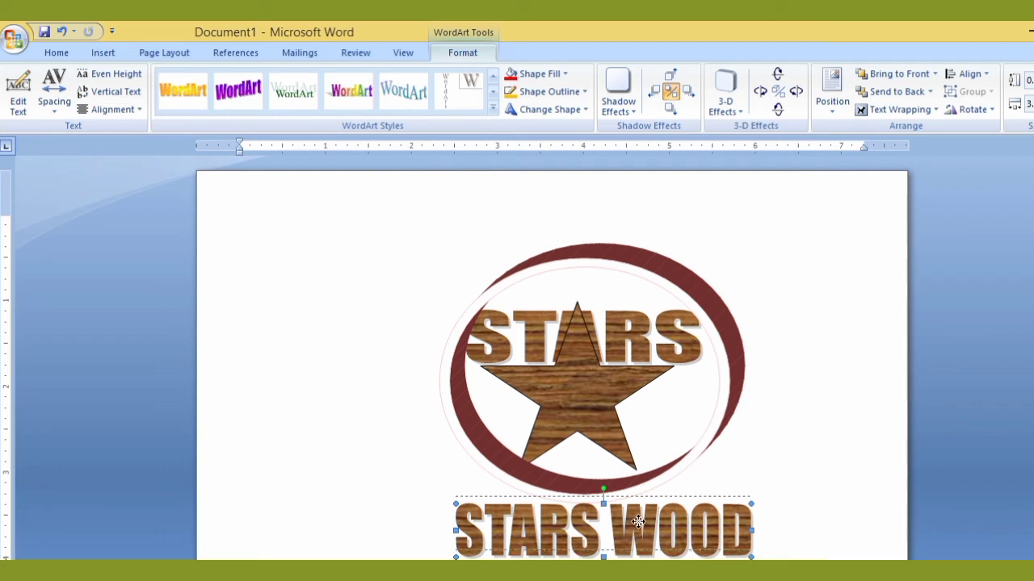
drag(638, 520, 638, 514)
drag(474, 549, 475, 550)
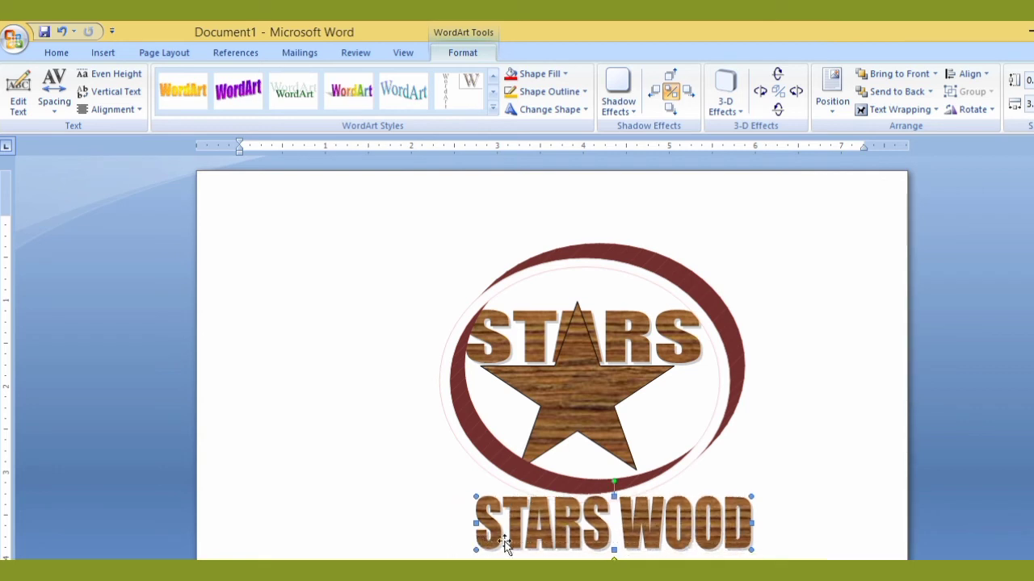
click(725, 103)
mouse_move(776, 283)
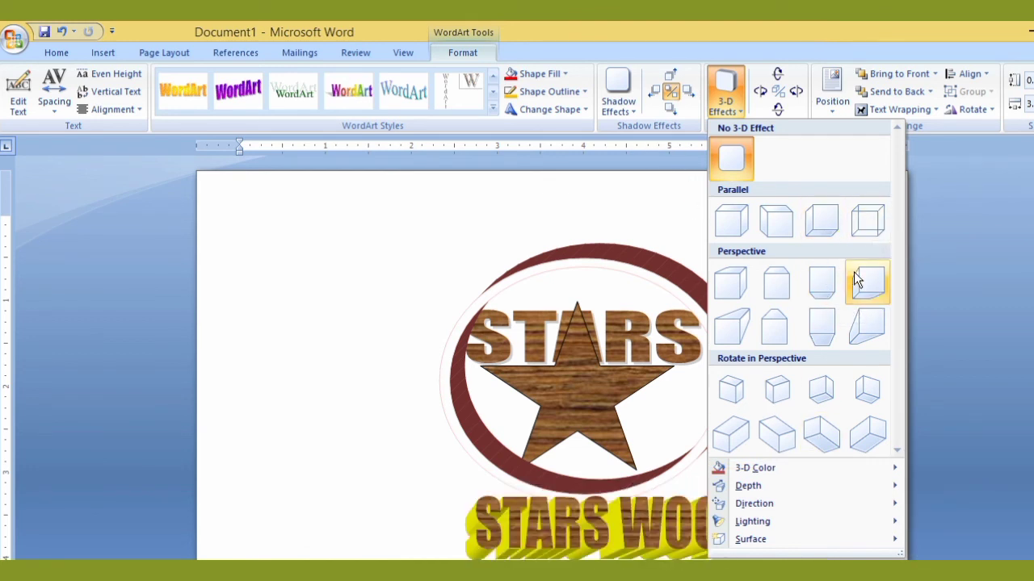
- Apply 3-D Style 6 perspective extrusion, then nudge the WordArt twice left and once down
click(789, 284)
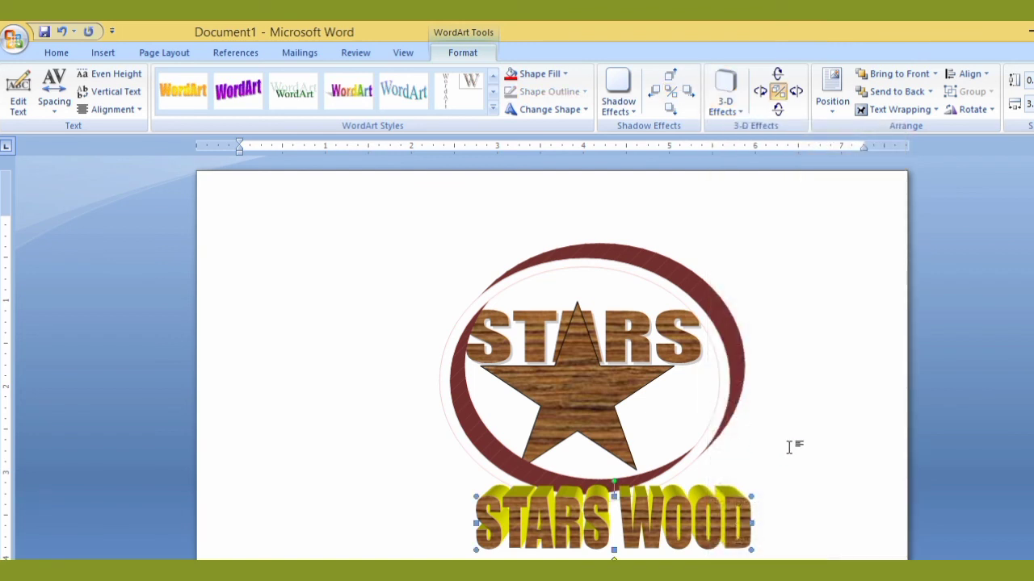
key(Left)
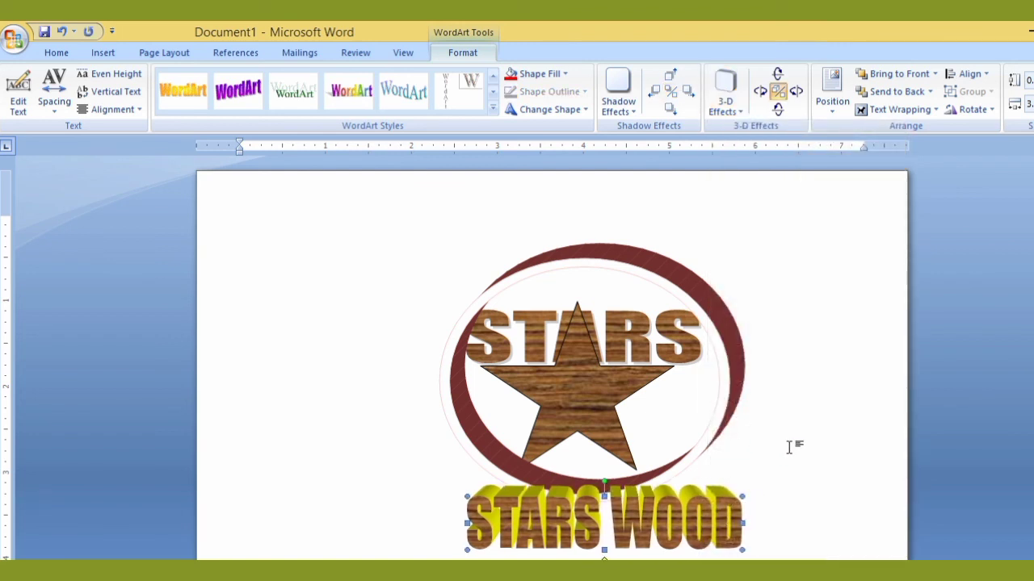
key(Left)
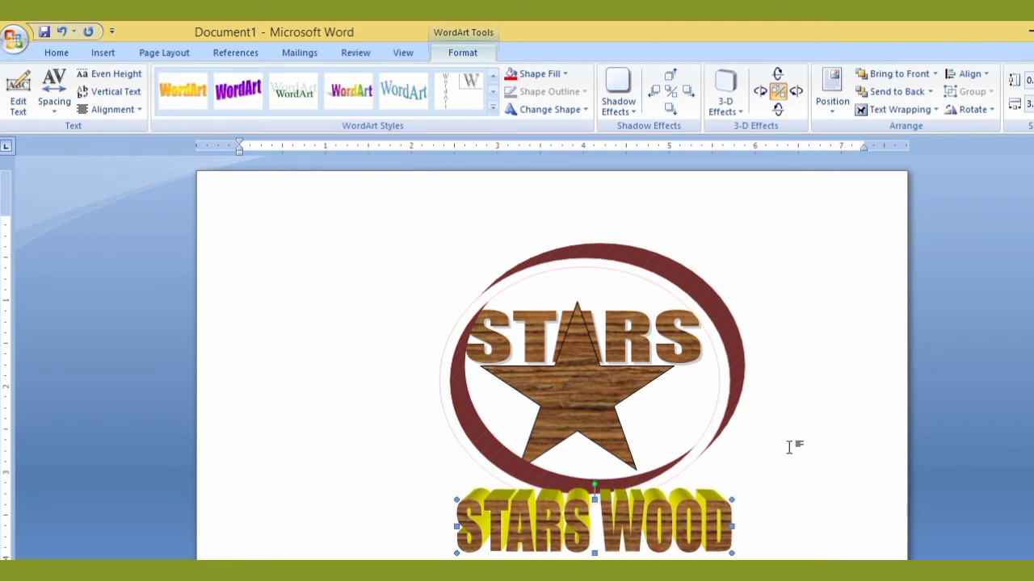
key(Down)
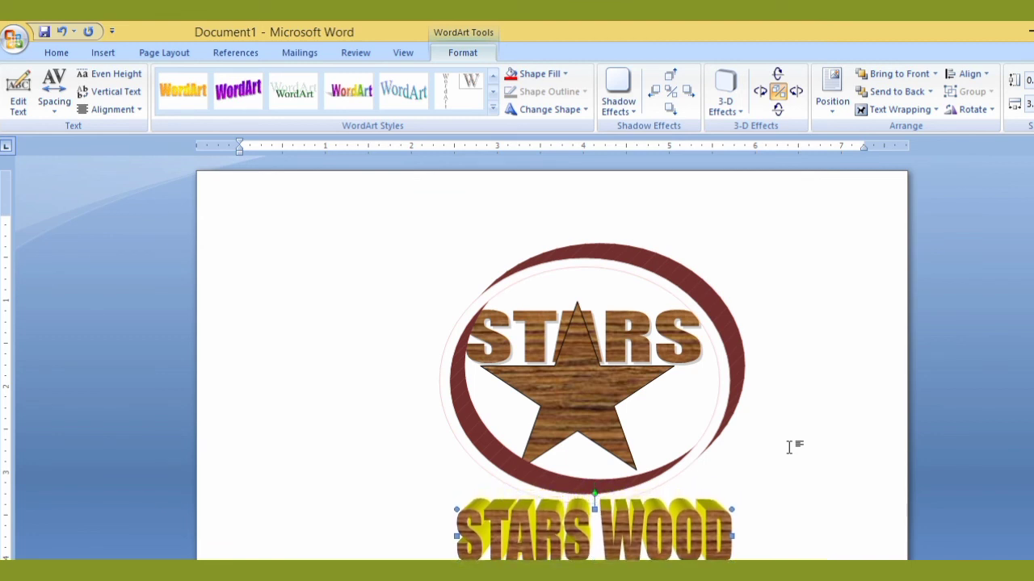
click(852, 371)
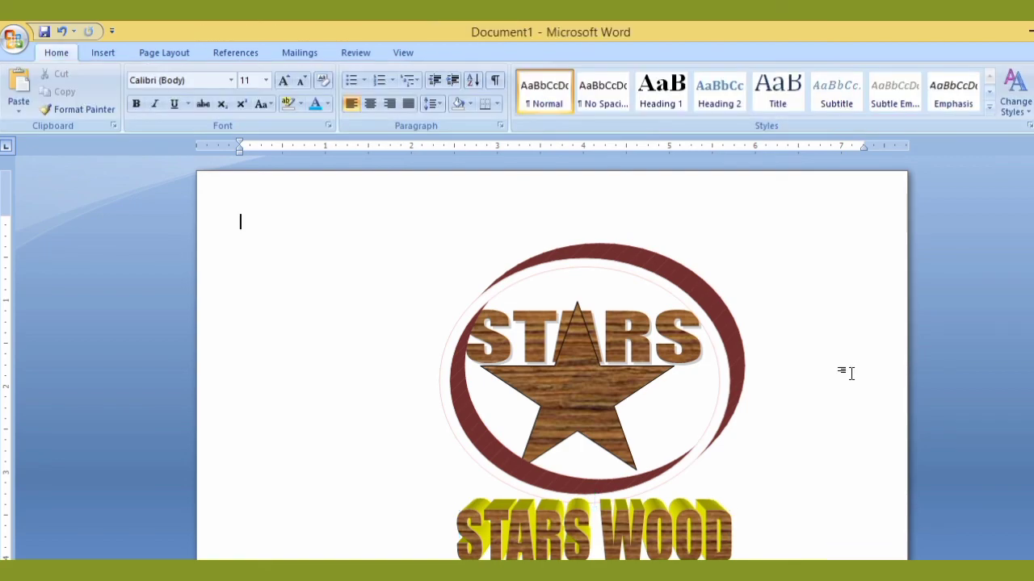